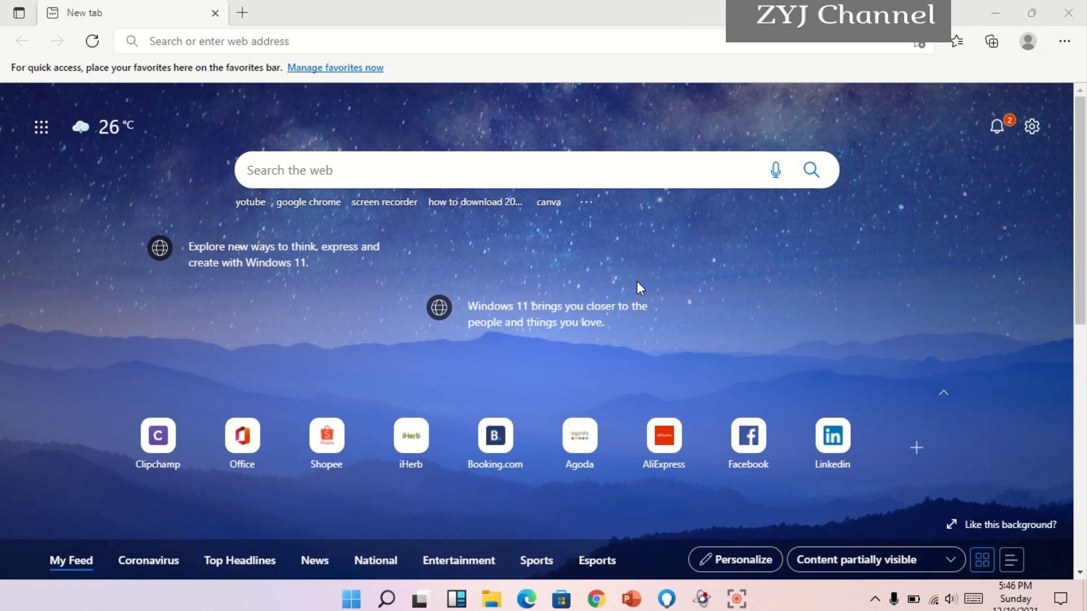
- Scroll the page and try the browser's main menu and the toolbar customization option
scroll(636, 279, down, 3)
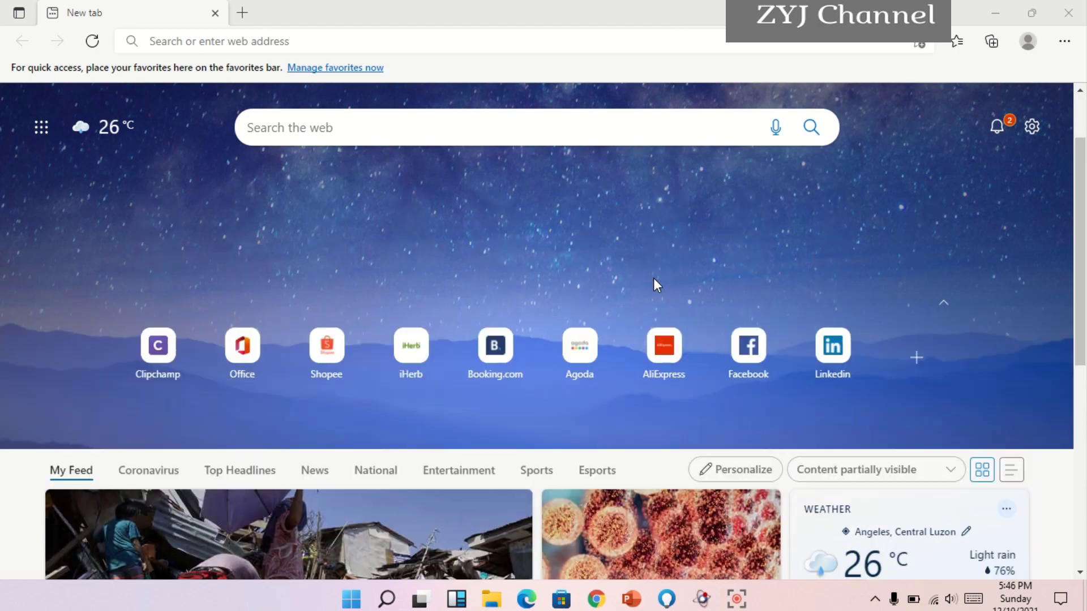
scroll(653, 279, up, 3)
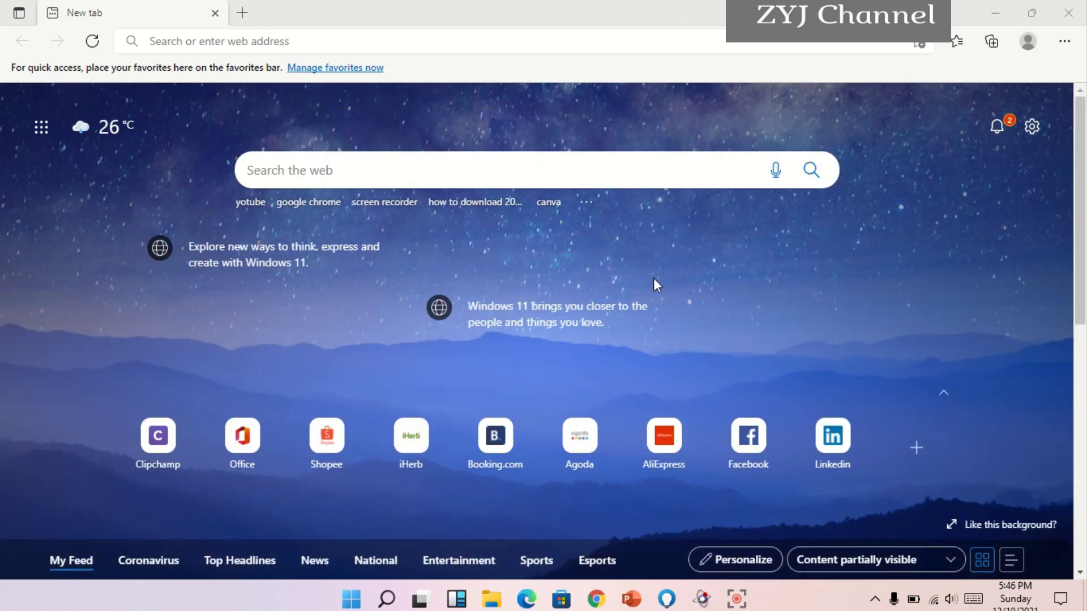
click(1063, 41)
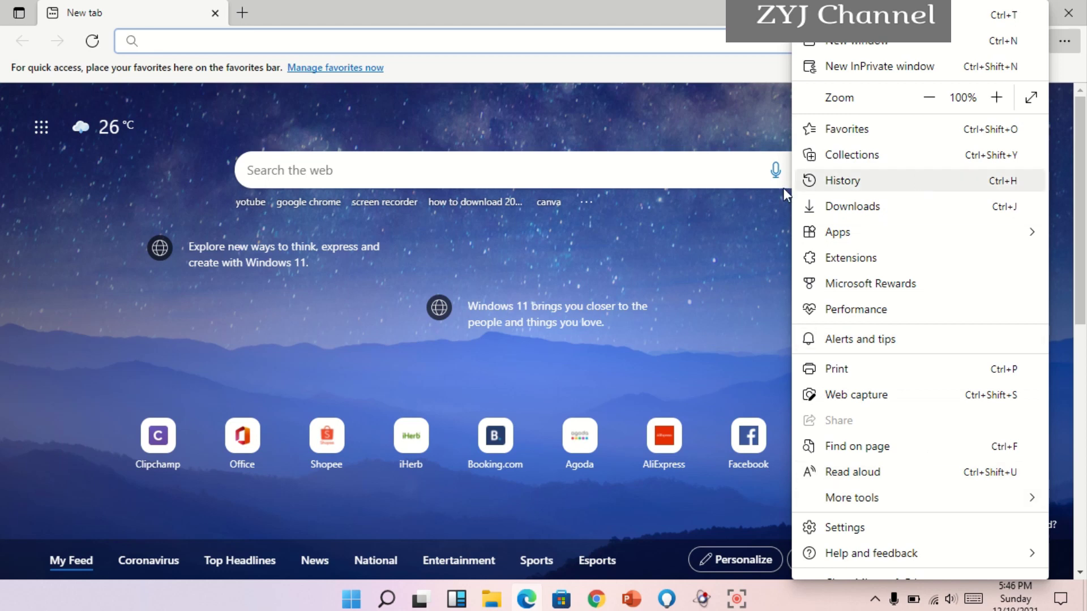
click(678, 249)
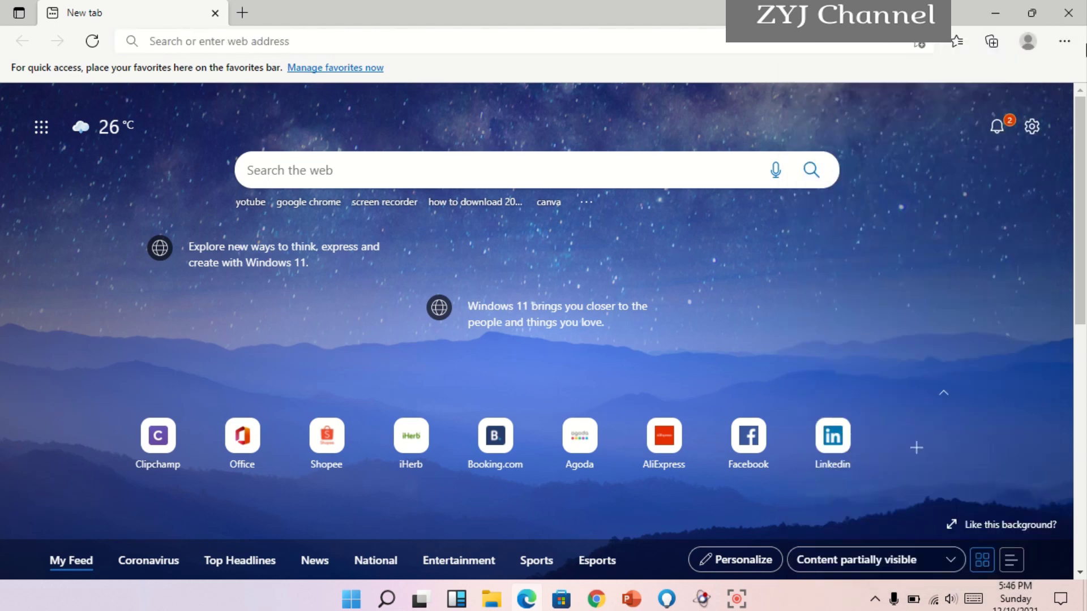
right_click(1059, 47)
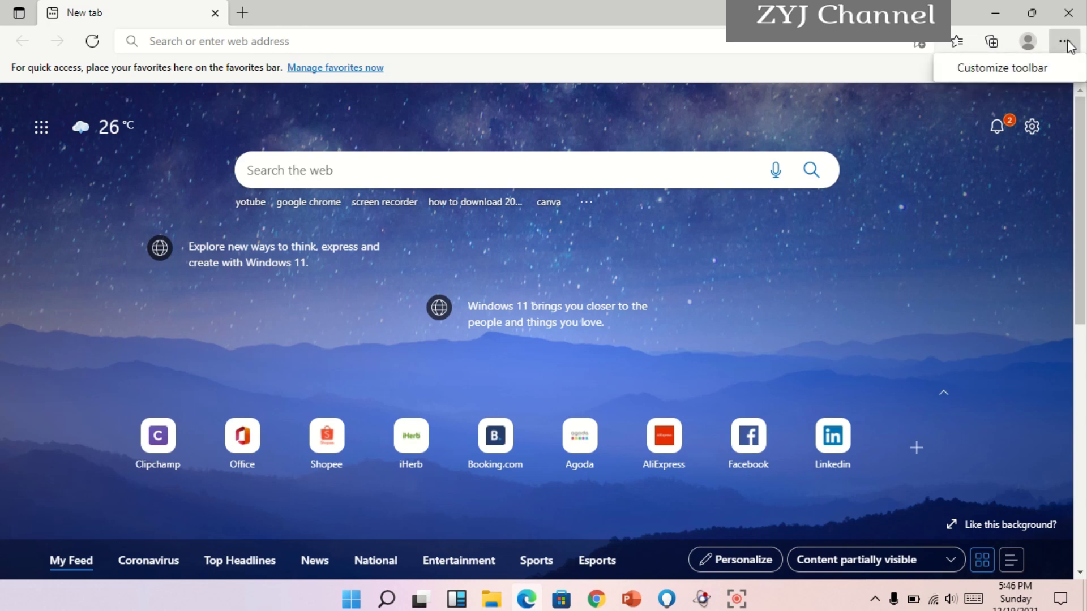
- Open Settings > About Microsoft Edge, which shows version 96.0.1054.62 is up to date
click(1066, 42)
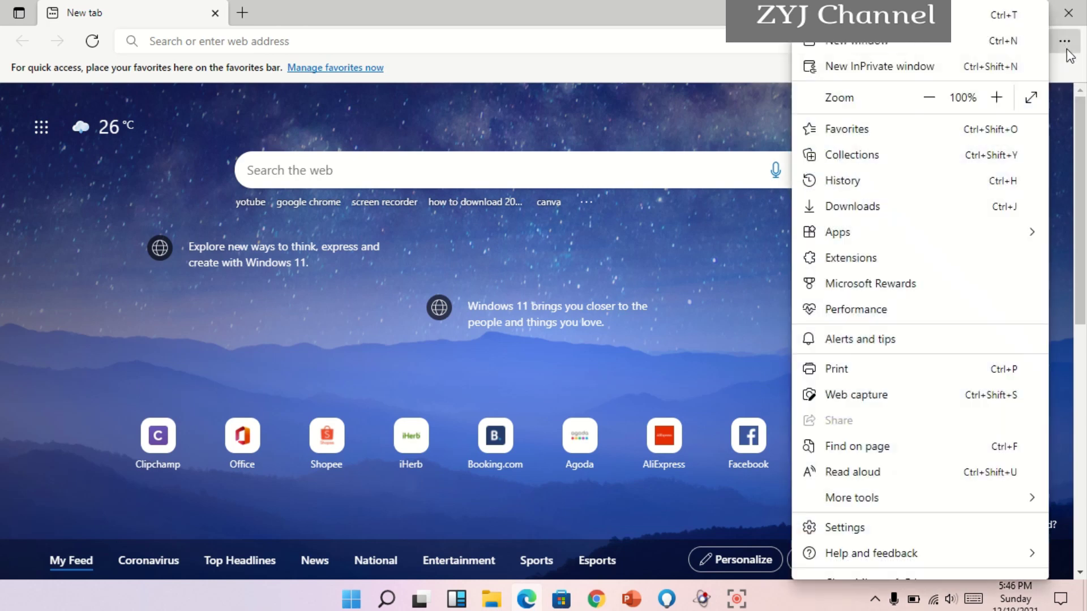
click(874, 526)
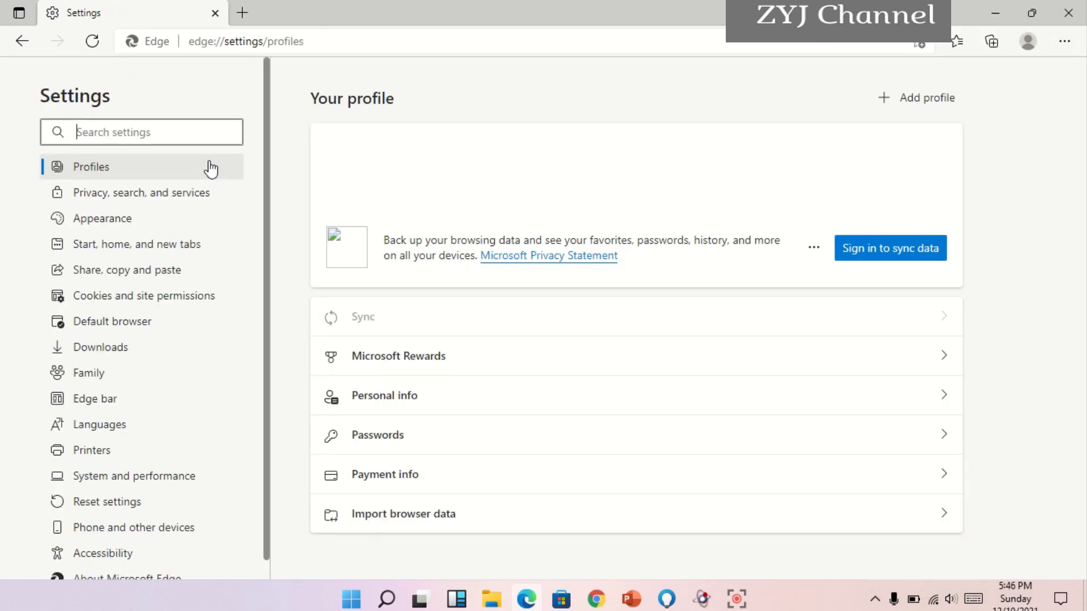
scroll(189, 405, down, 1)
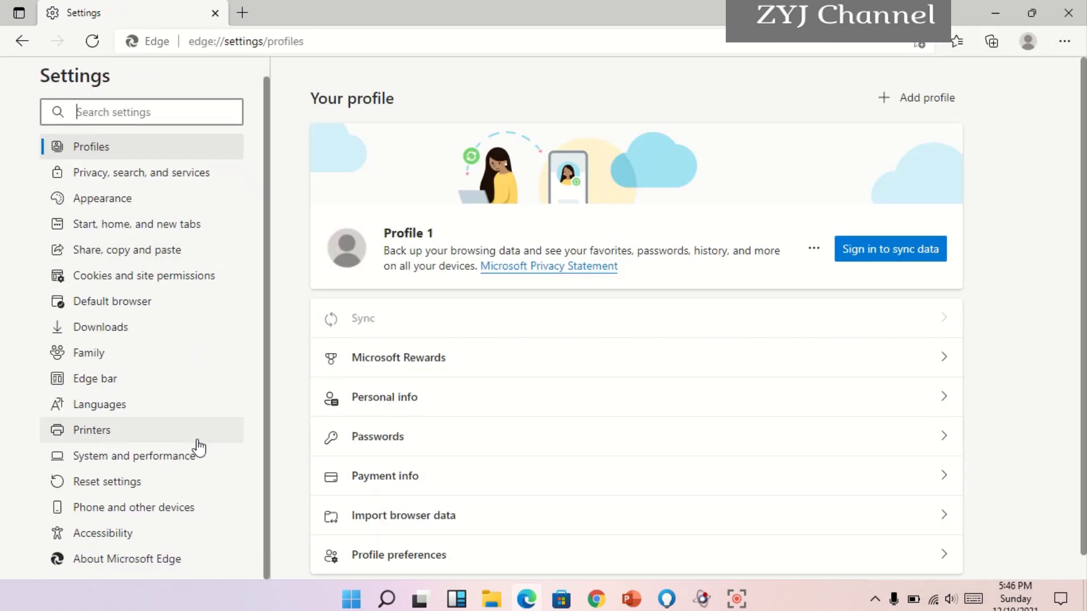
click(141, 563)
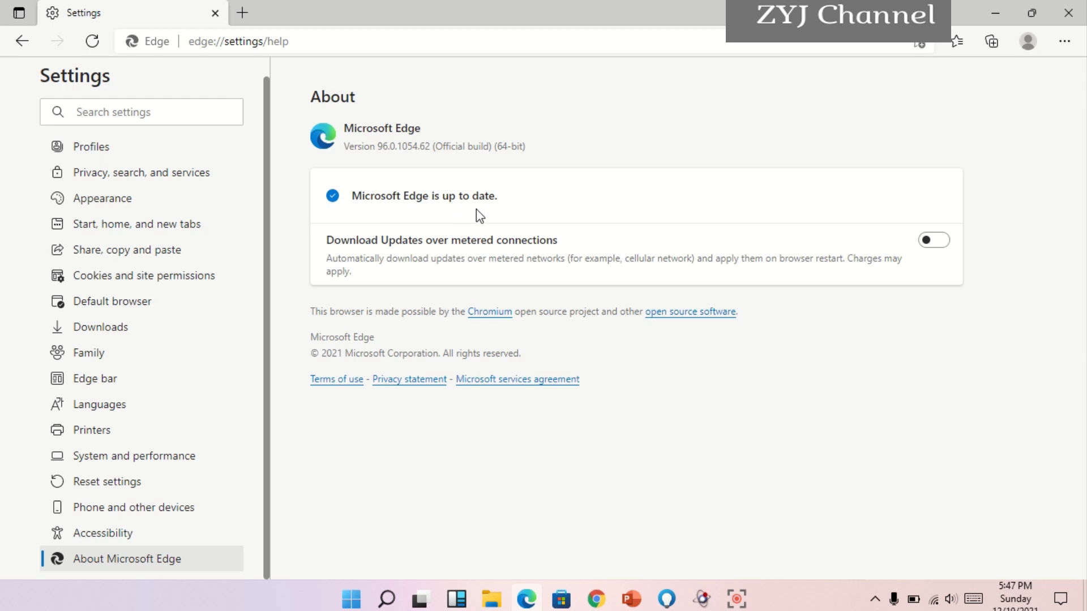
- Go back twice to the New tab page, then minimize and restore the Edge window
click(23, 42)
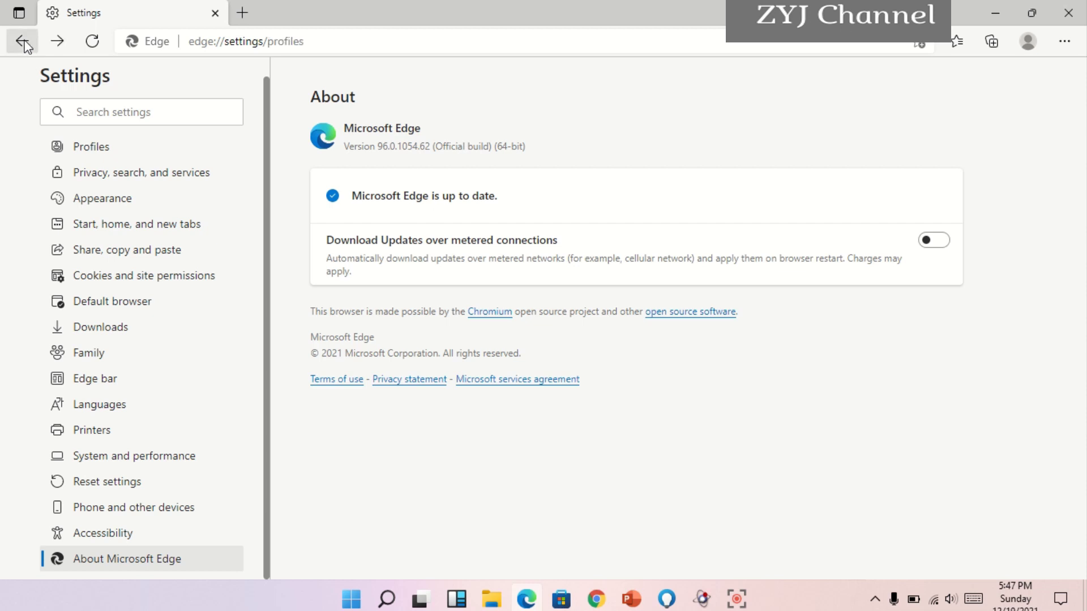
click(24, 44)
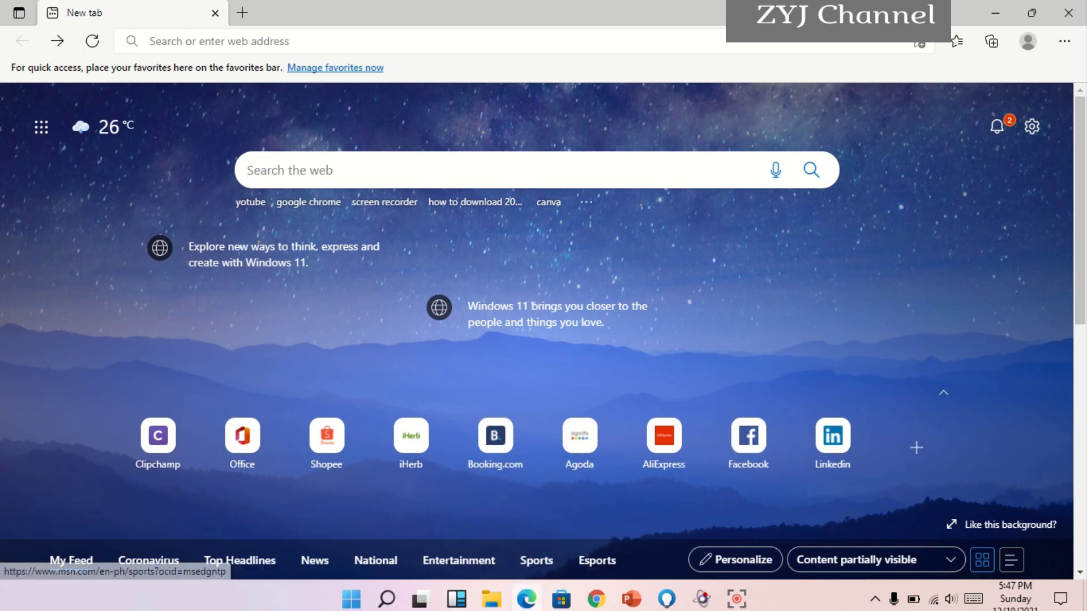
click(520, 604)
click(520, 603)
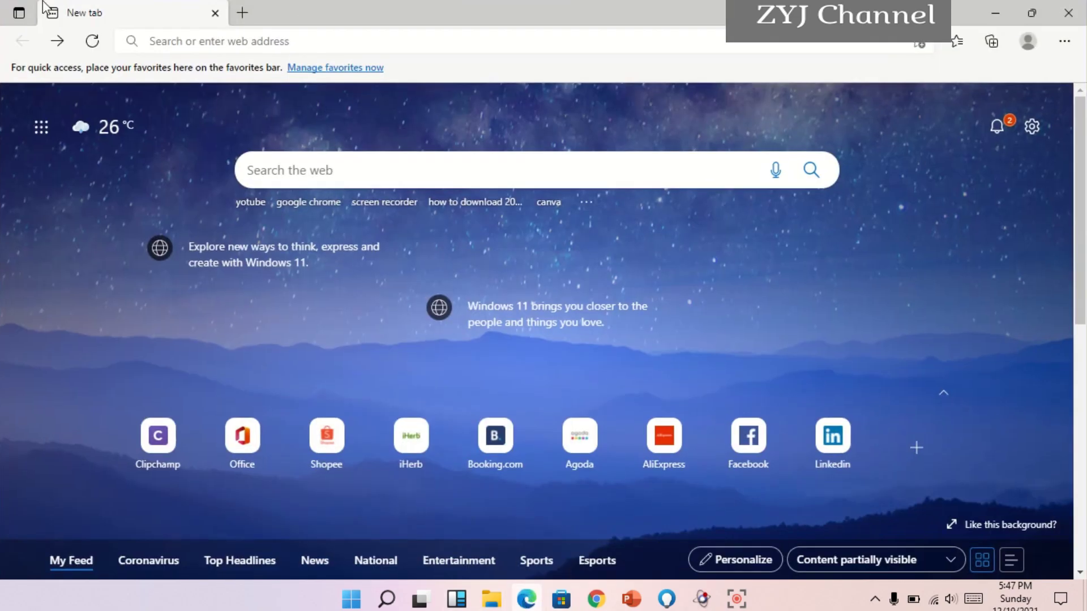
- Rerun the 'yotube' Bing search from the address bar and open YouTube in a new tab
click(232, 34)
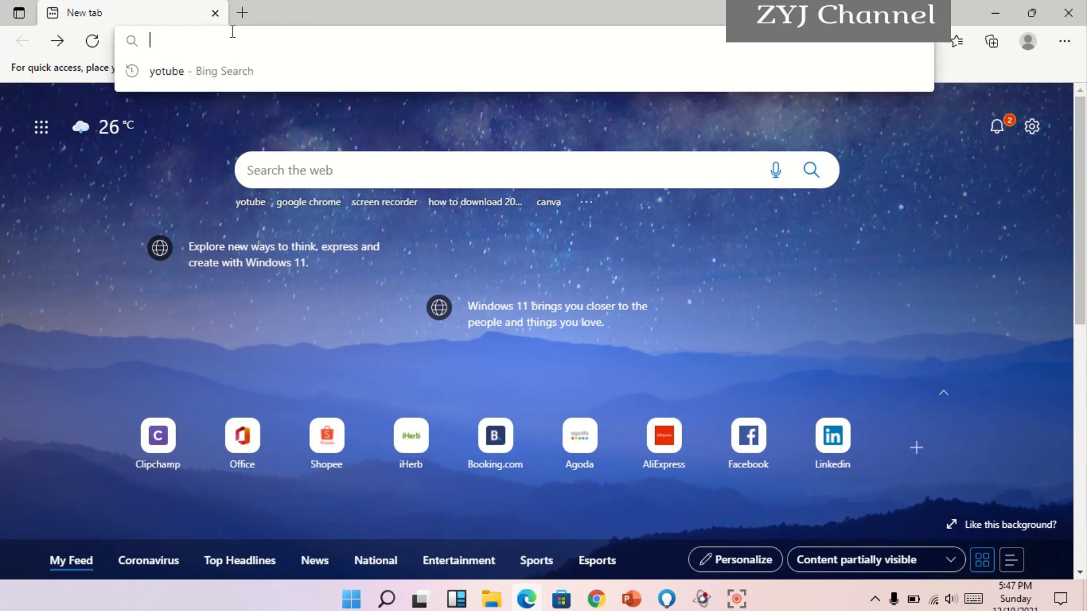
click(189, 77)
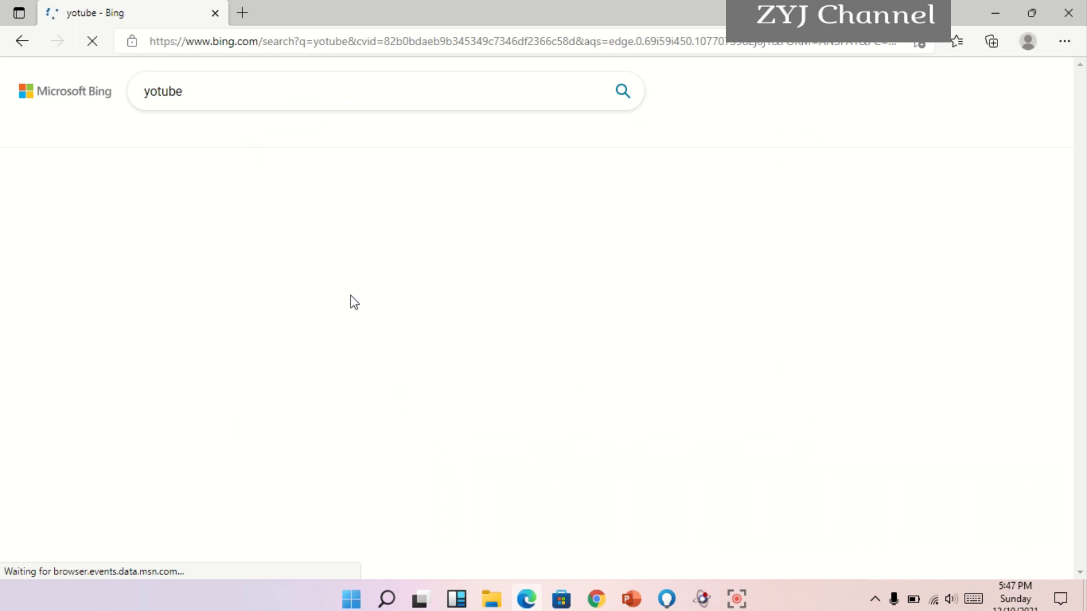
scroll(312, 379, down, 4)
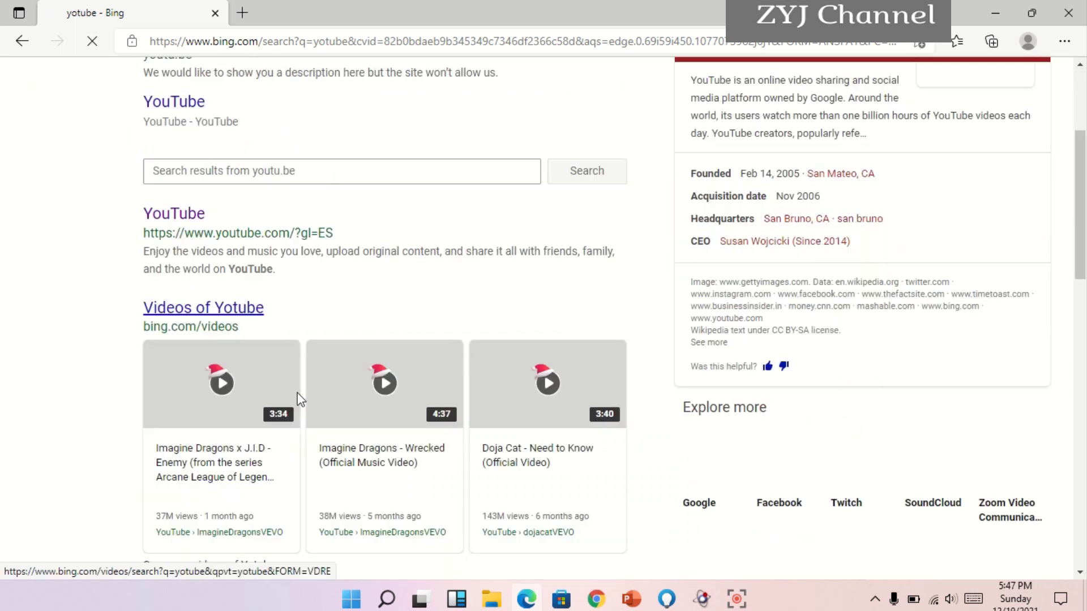
scroll(254, 364, up, 5)
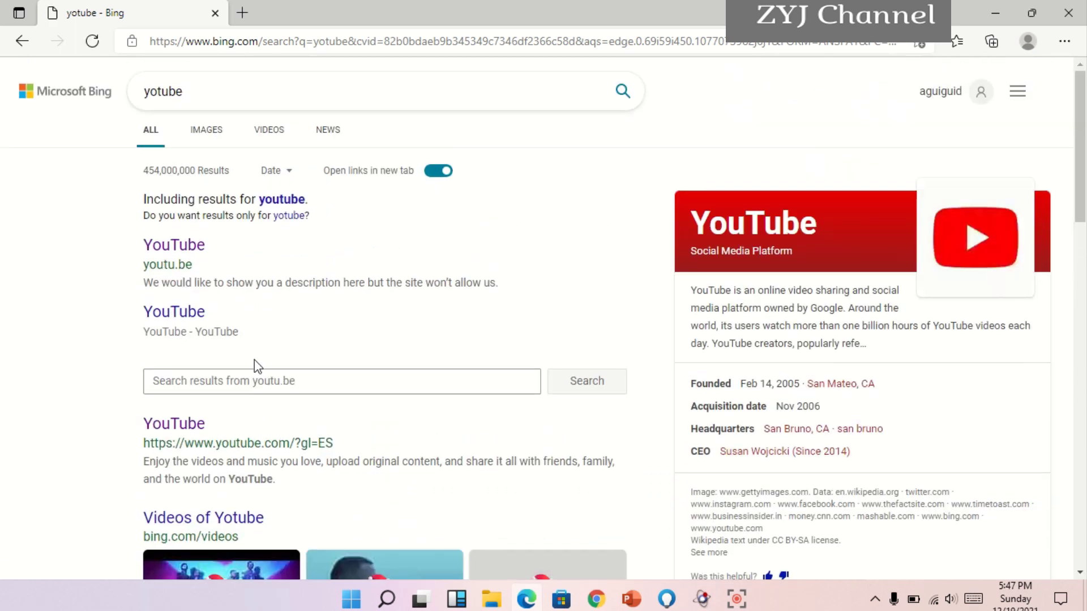
click(176, 423)
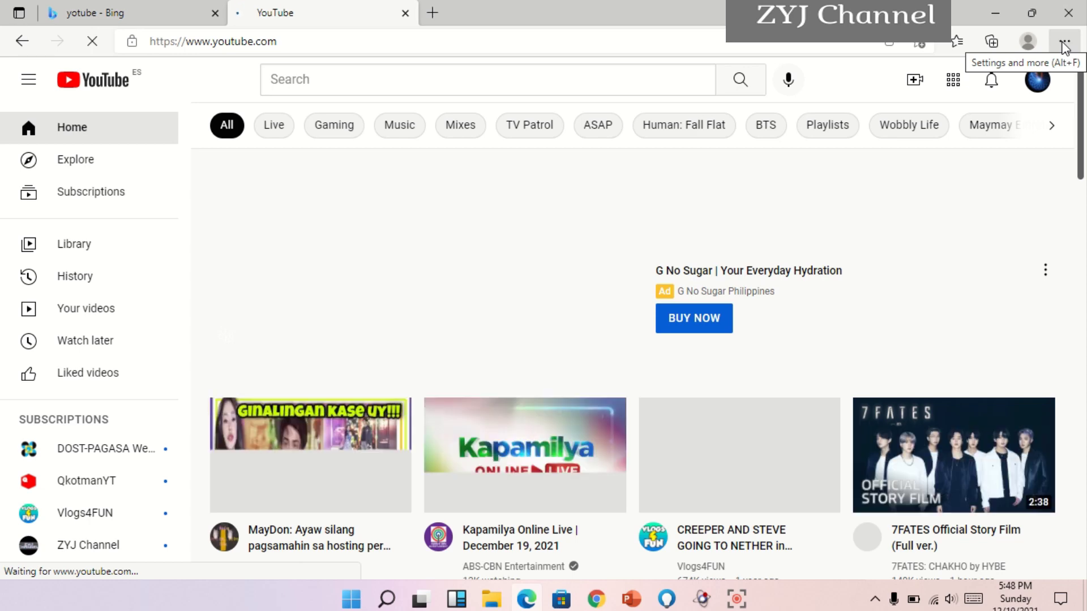
- Go to Apps > Manage apps and uninstall the YouTube app, leaving no installed apps
click(1064, 44)
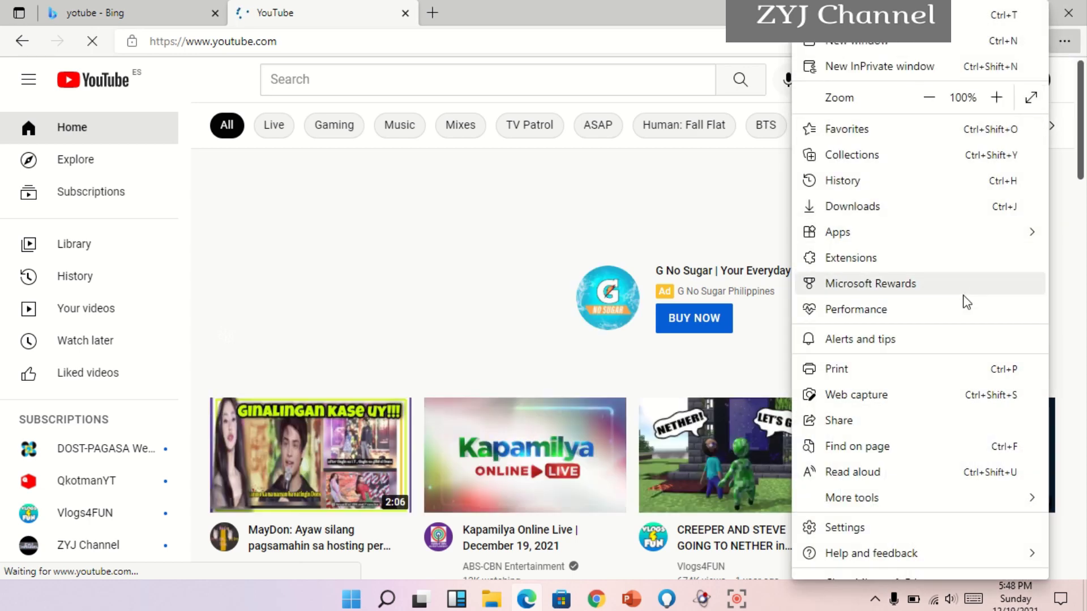
mouse_move(878, 233)
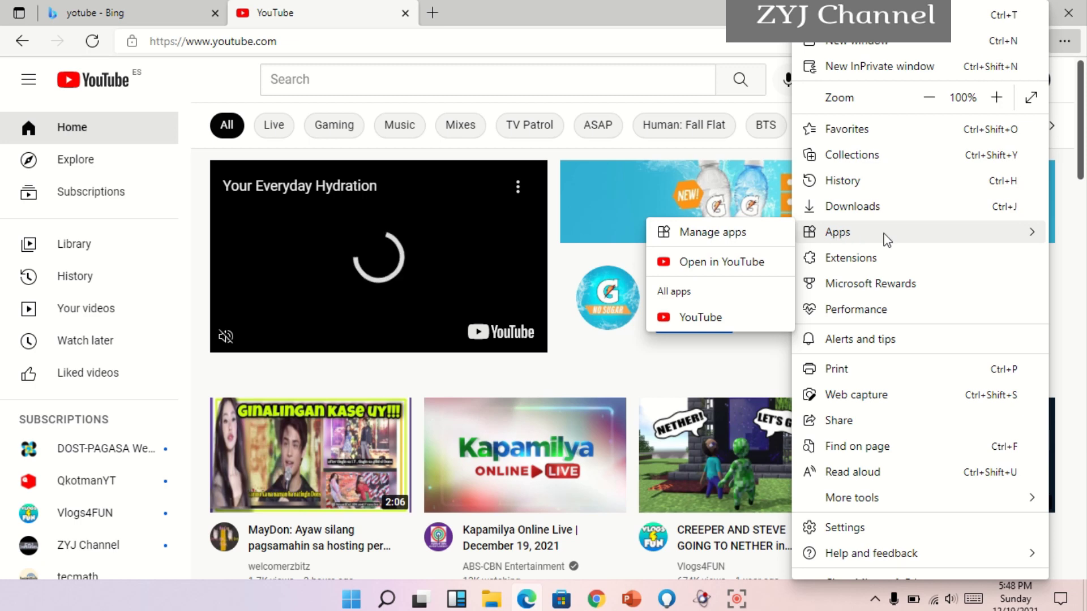
click(727, 240)
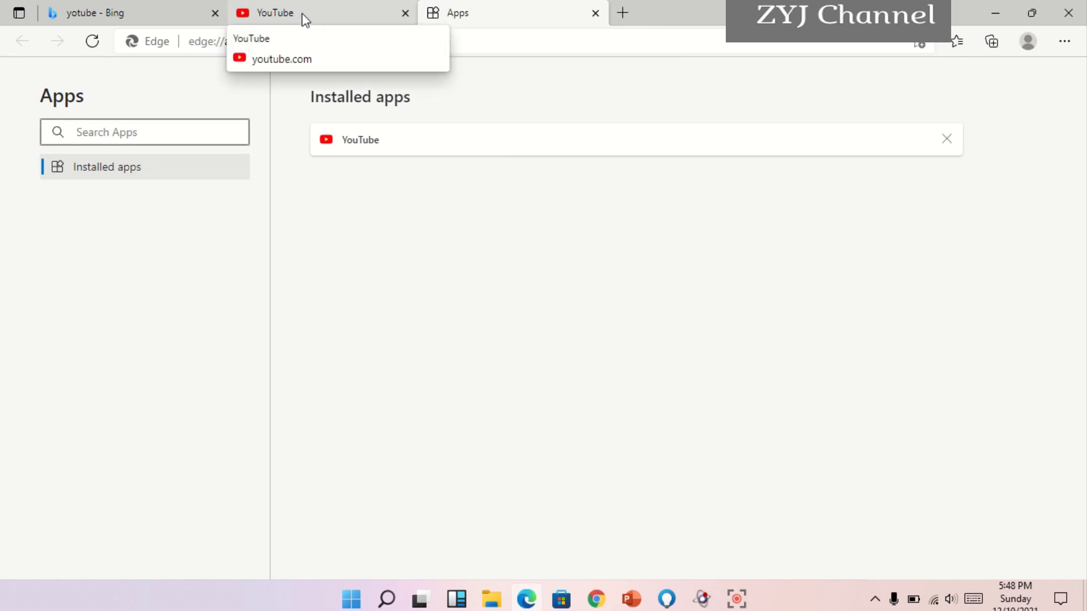
click(948, 139)
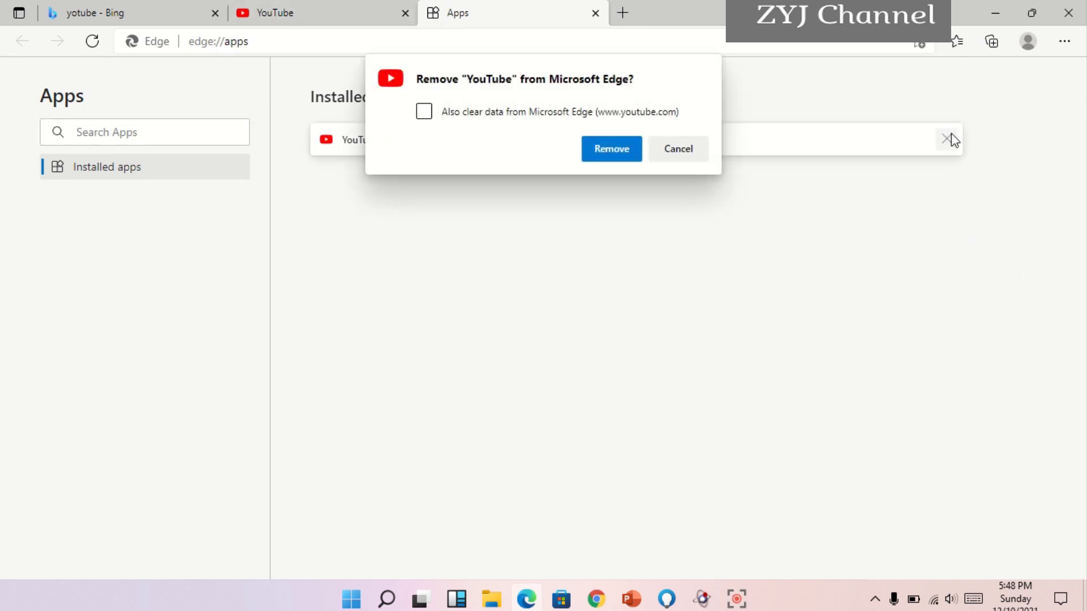
click(612, 160)
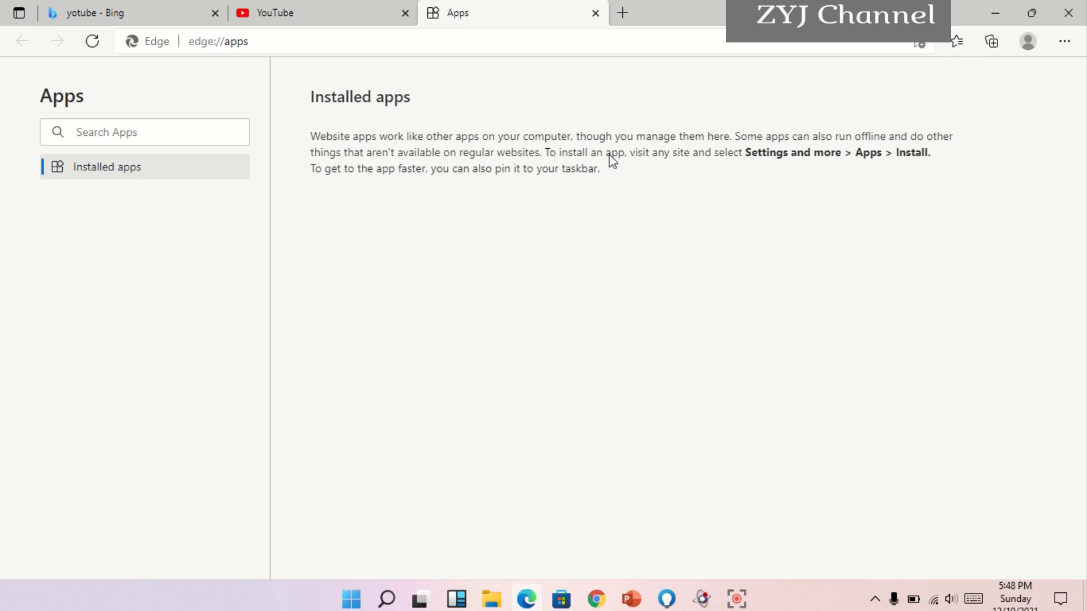
- On the YouTube tab, install YouTube as an app through Apps > Install YouTube
click(362, 12)
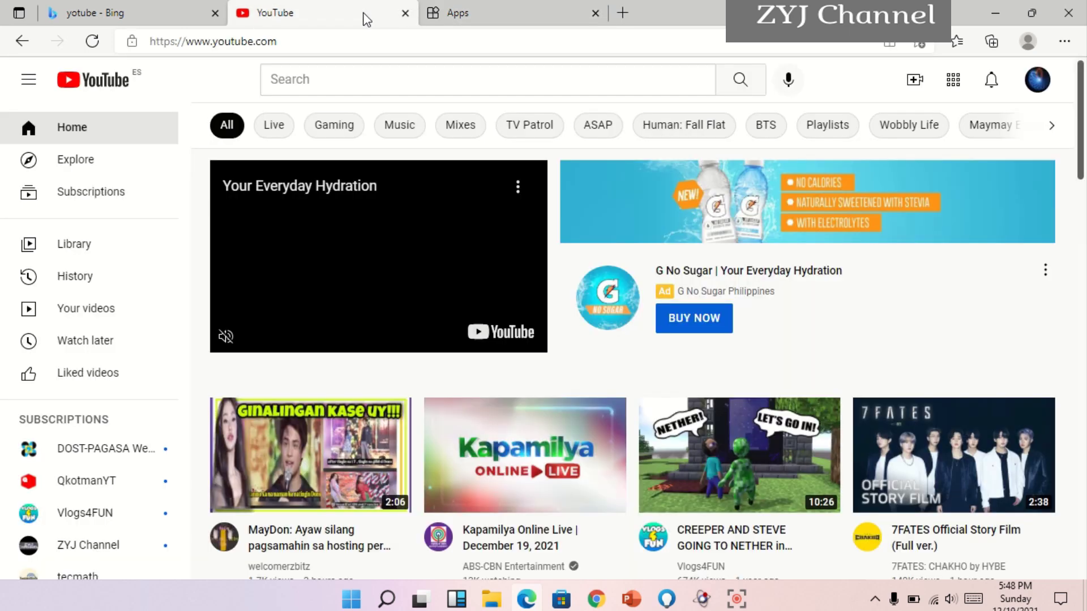
click(1070, 42)
mouse_move(917, 234)
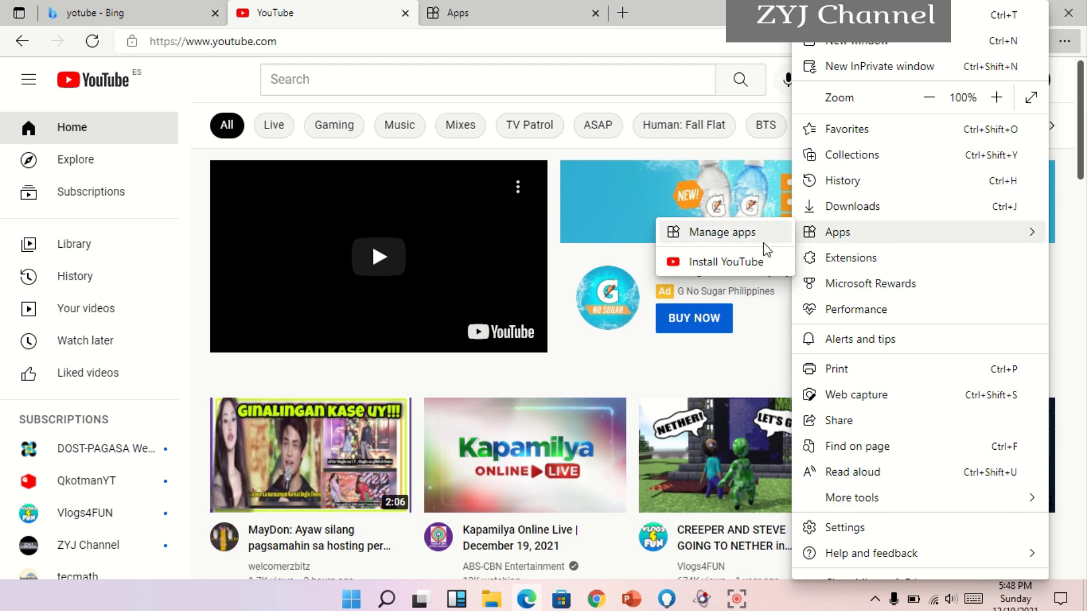
click(743, 271)
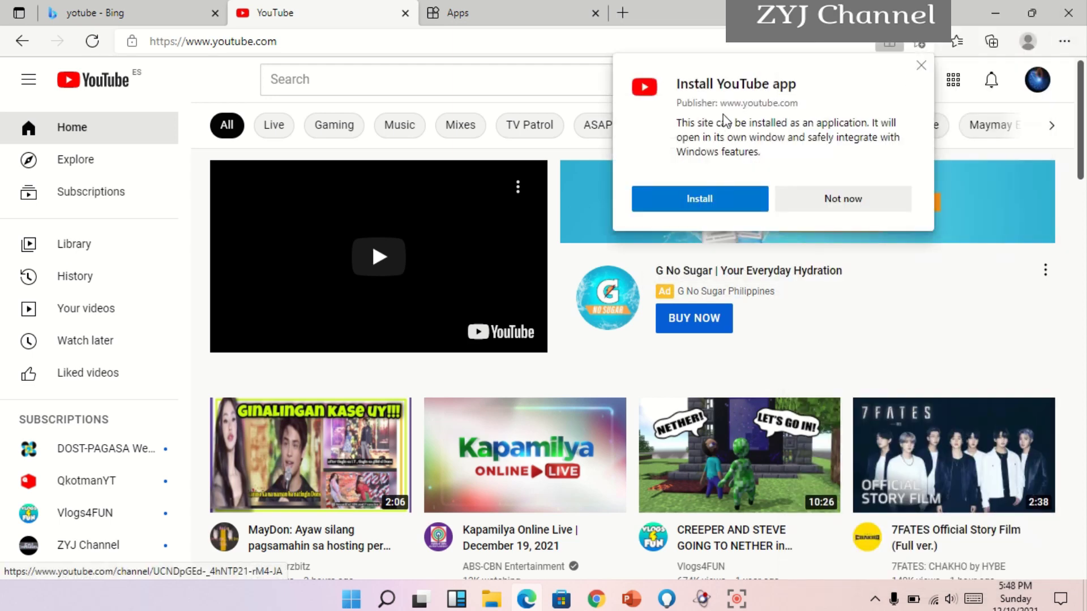
click(719, 204)
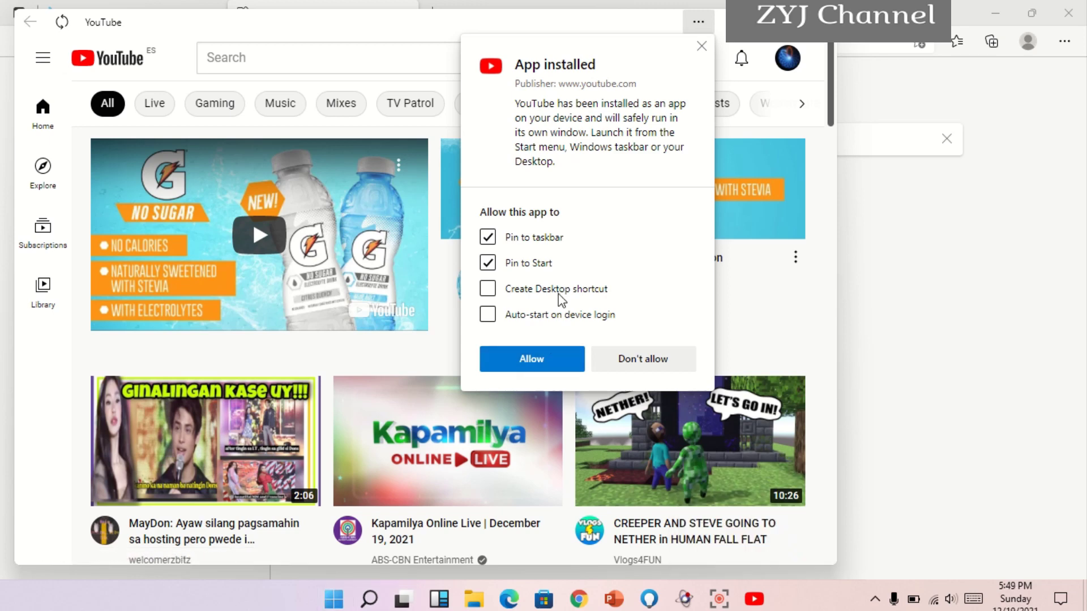
- Keep only a desktop shortcut for the YouTube app, unpinned from Start and the taskbar
click(487, 289)
click(488, 263)
click(487, 237)
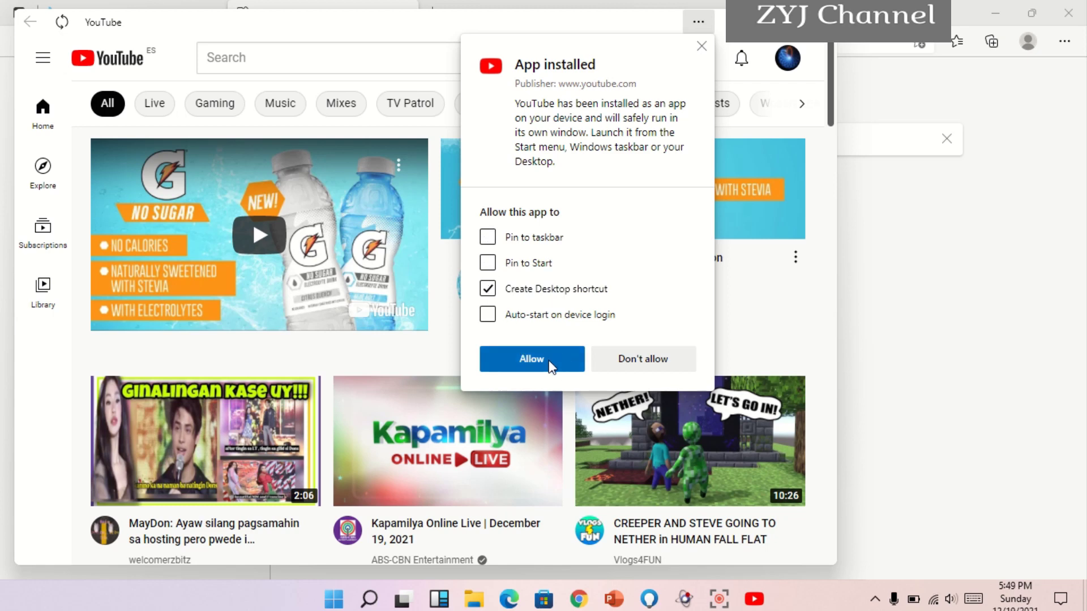
click(548, 363)
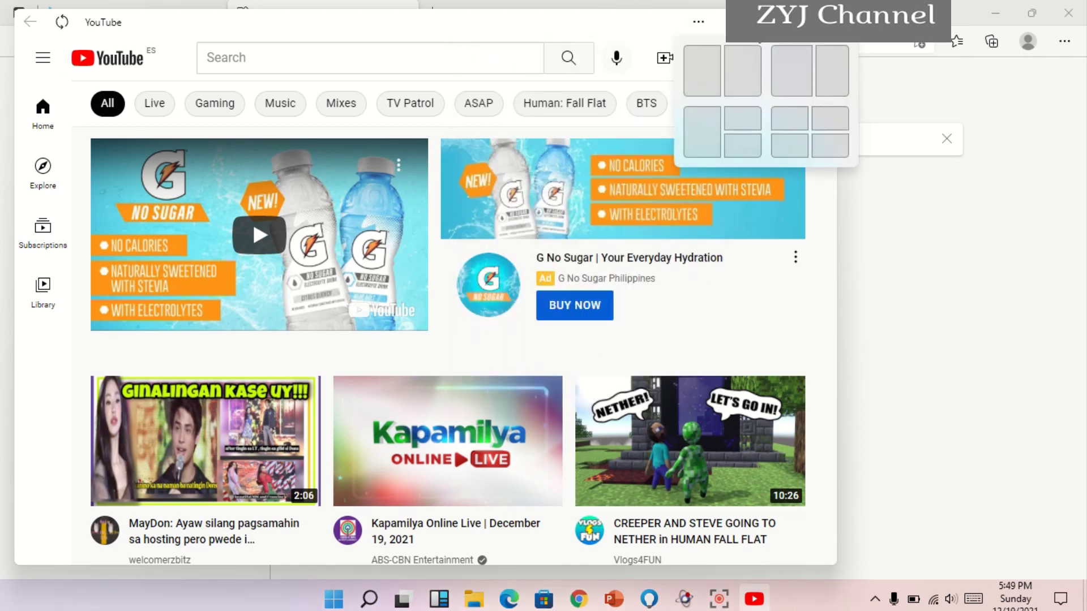
- Close the YouTube app window, check the desktop, restore Edge and close the Installed apps tab
click(823, 20)
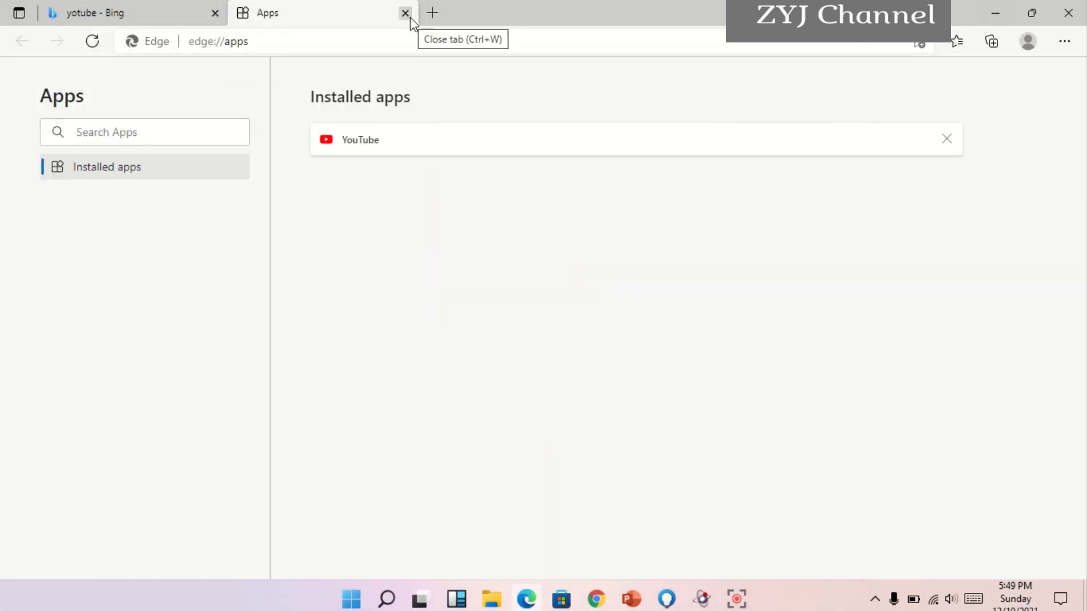
click(995, 11)
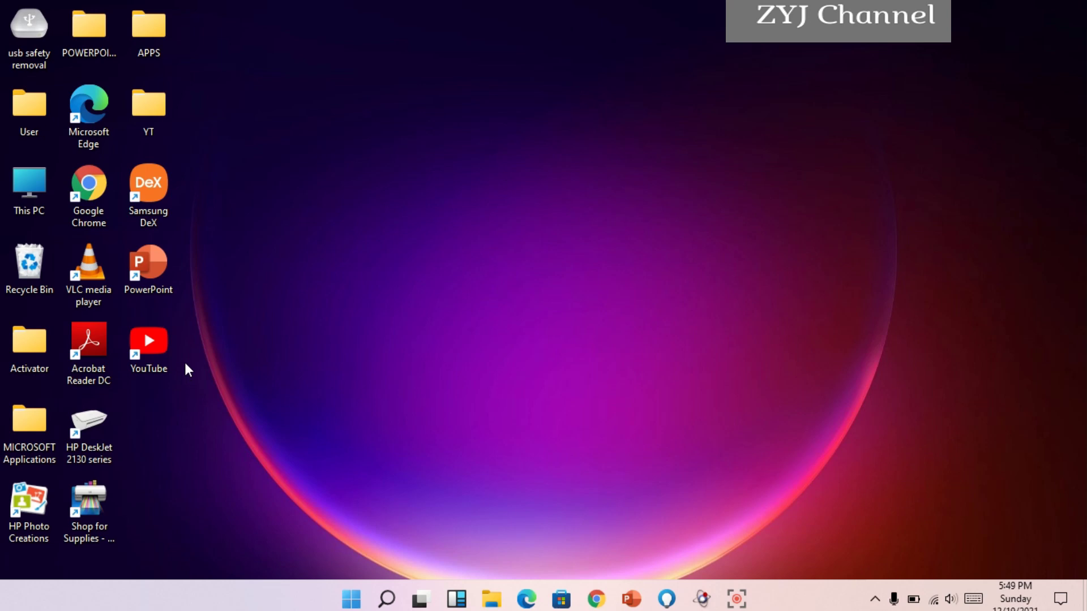
mouse_move(641, 609)
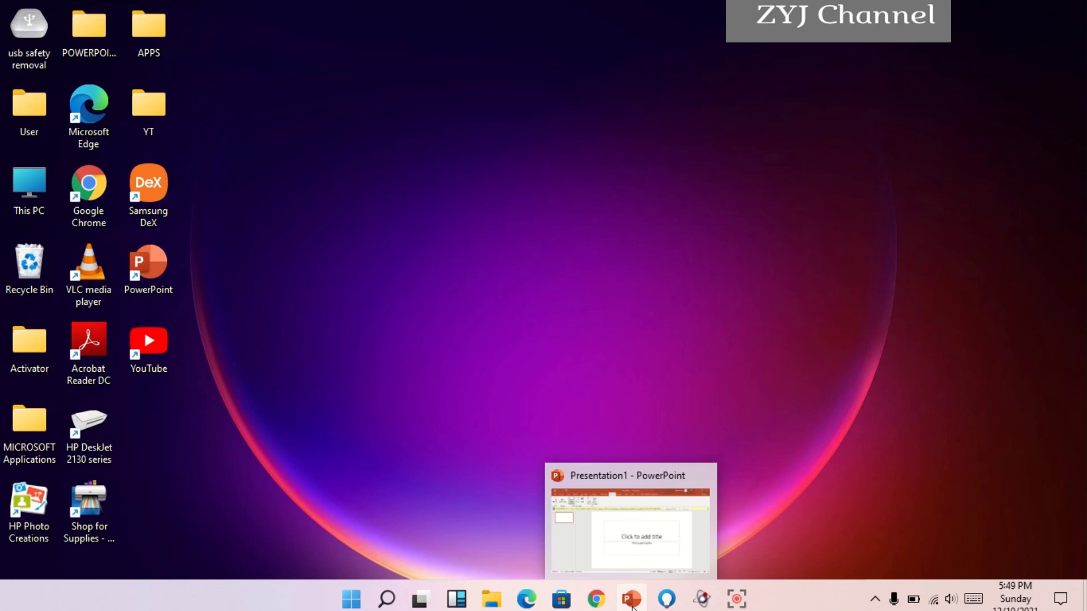
click(526, 600)
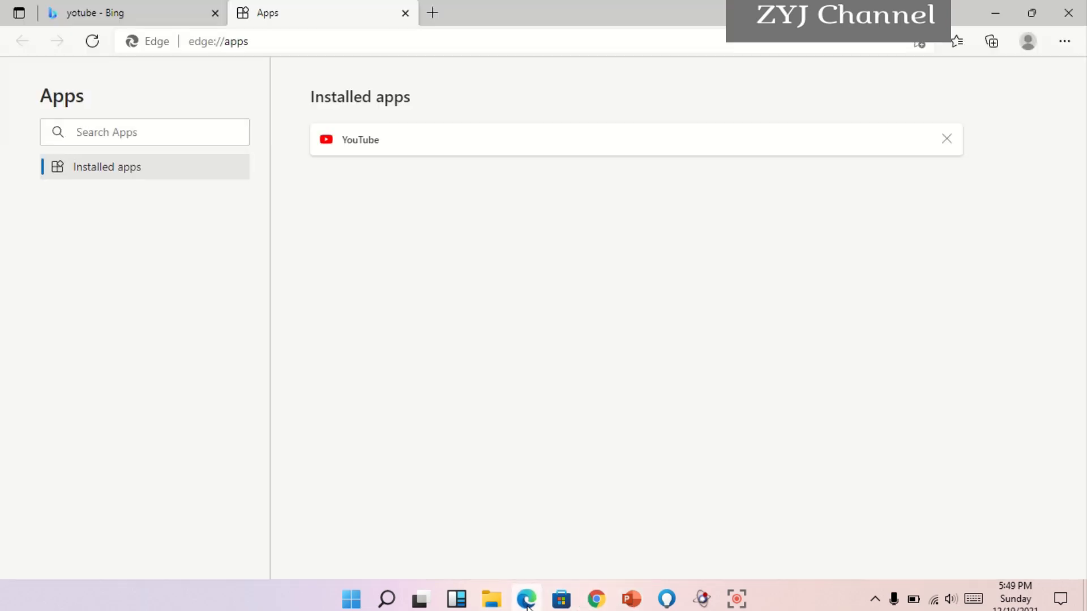
click(405, 13)
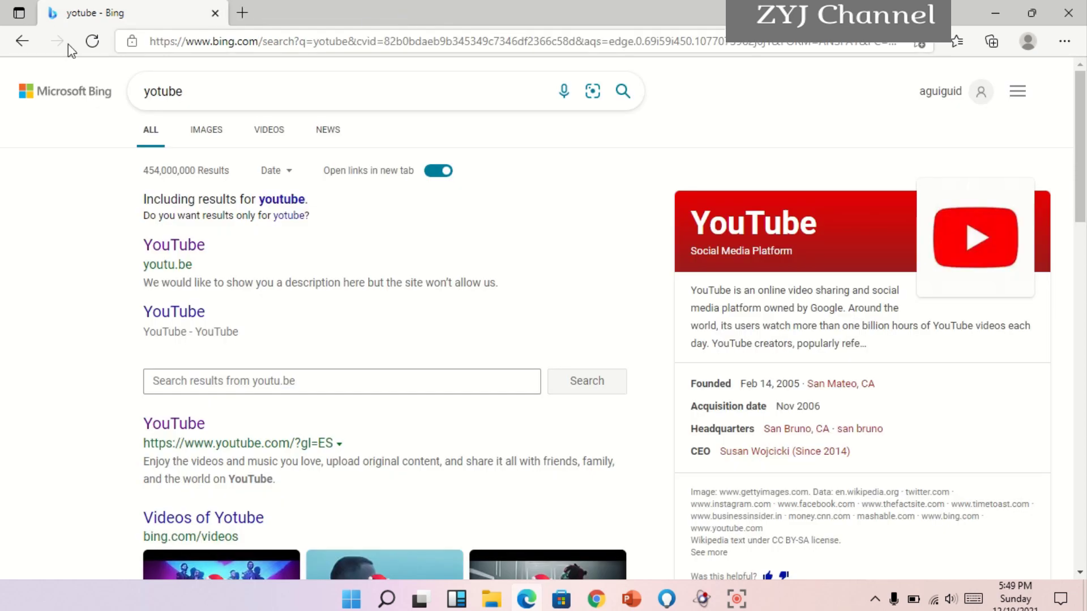
- Go to Settings > Privacy, search, and services and confirm Tracking prevention is Balanced
click(24, 39)
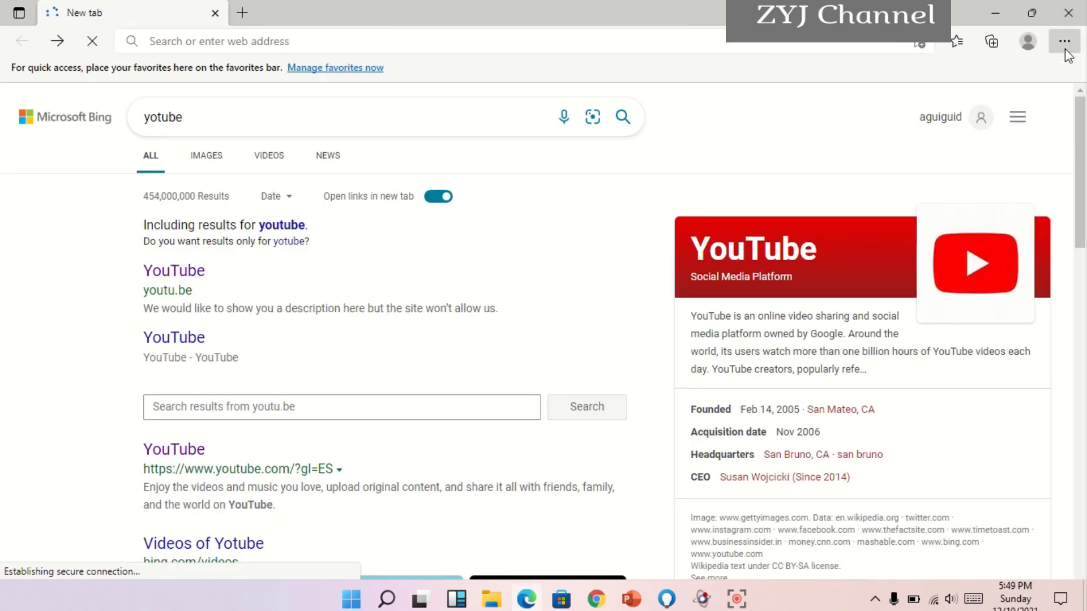
click(1065, 49)
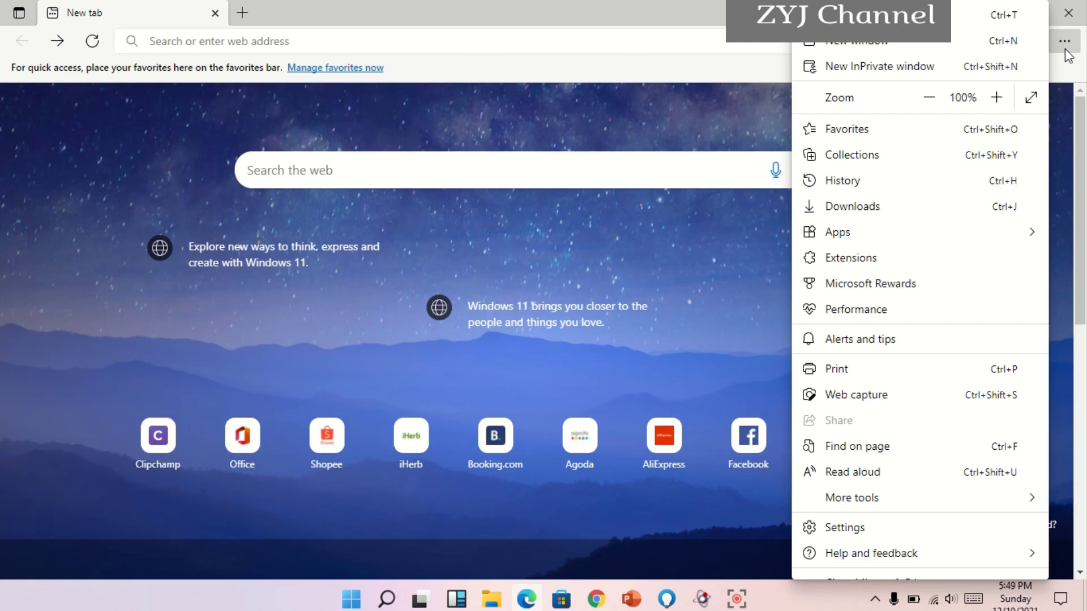
click(887, 531)
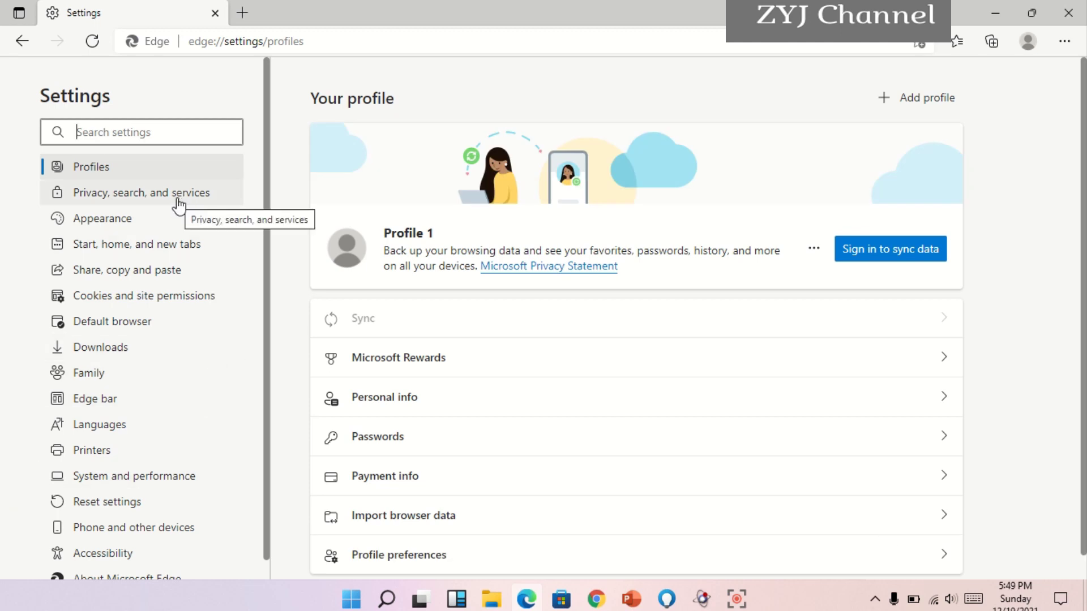
click(128, 201)
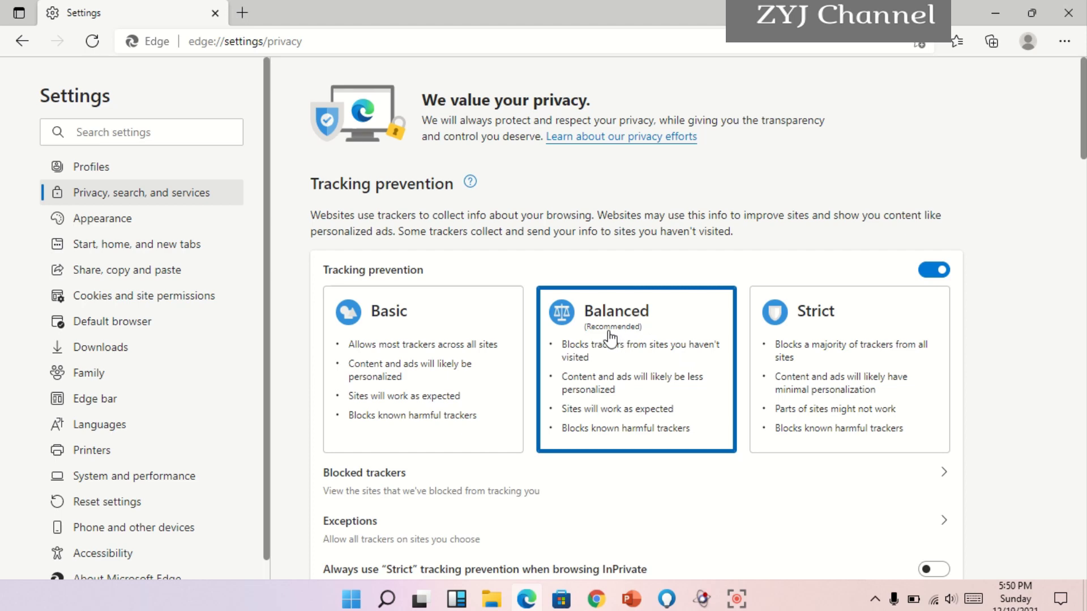
scroll(610, 339, down, 3)
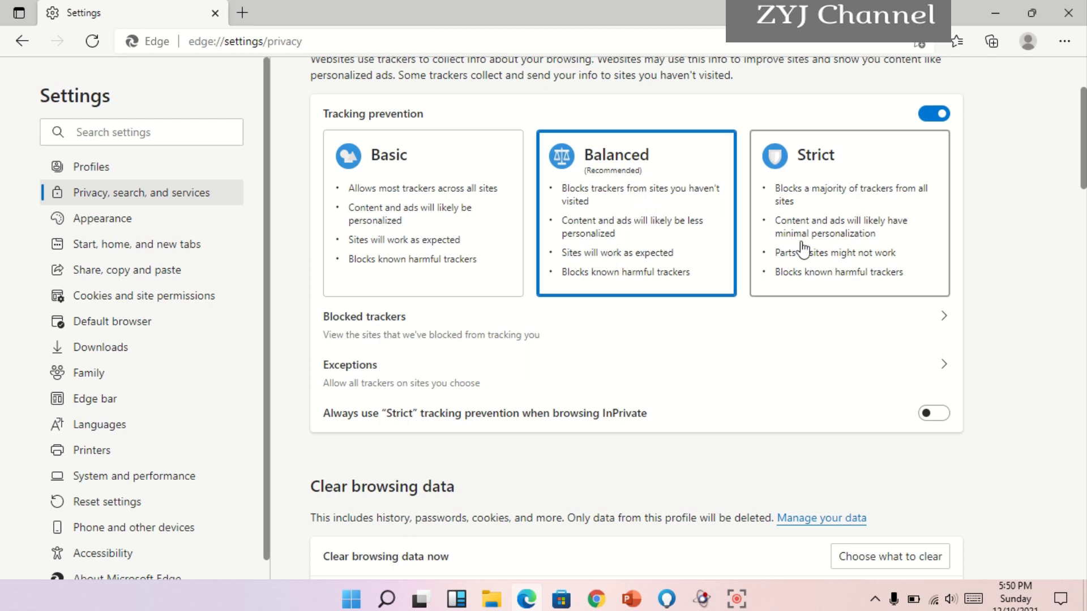
scroll(876, 242, up, 3)
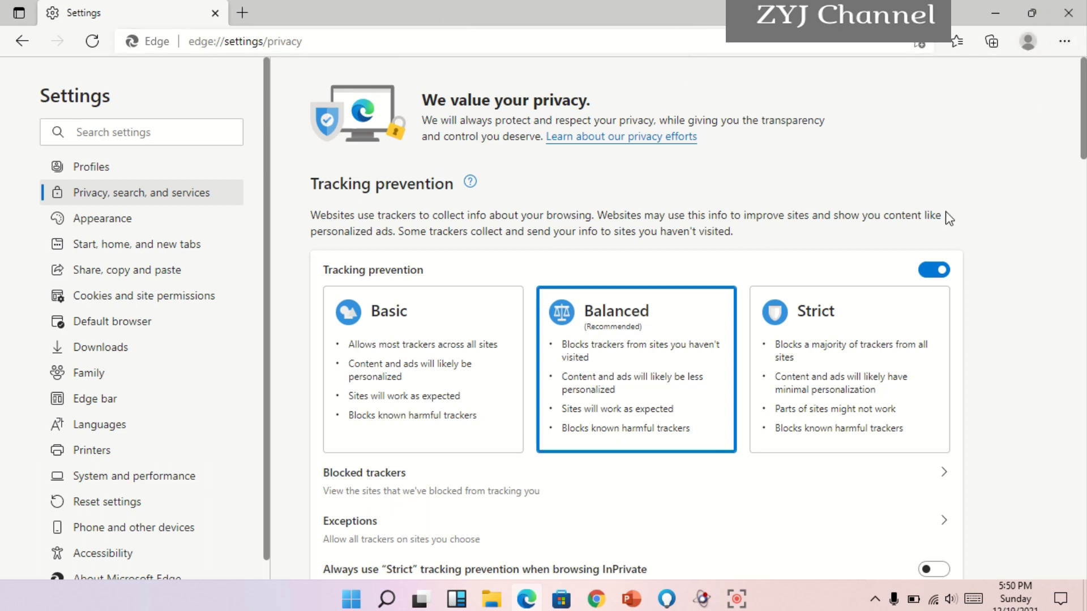
- Return from the settings pages to the New tab page
click(21, 42)
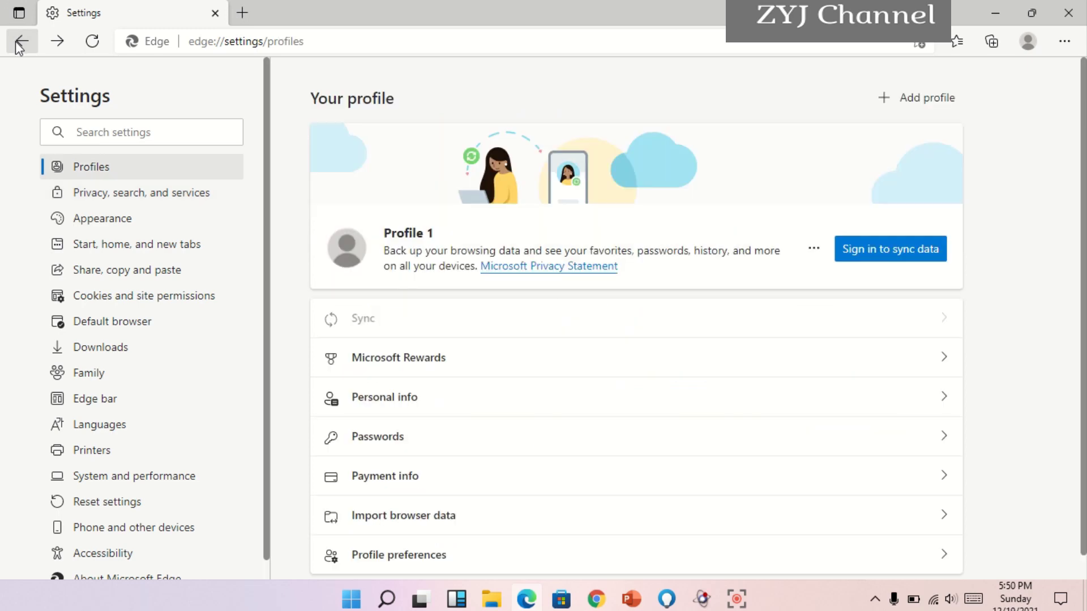
click(21, 43)
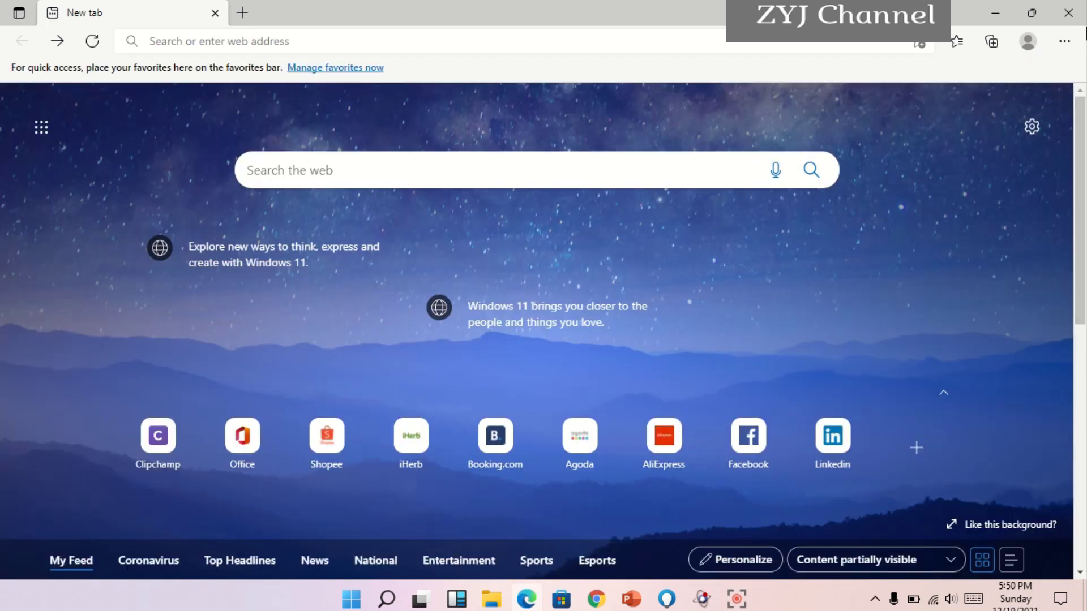
click(1065, 41)
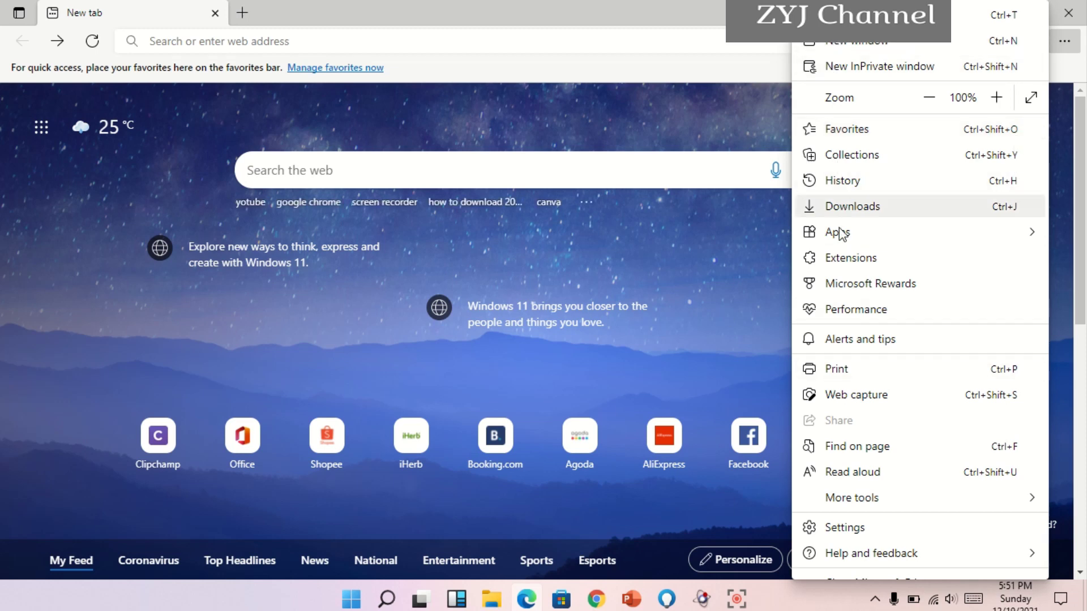
click(597, 277)
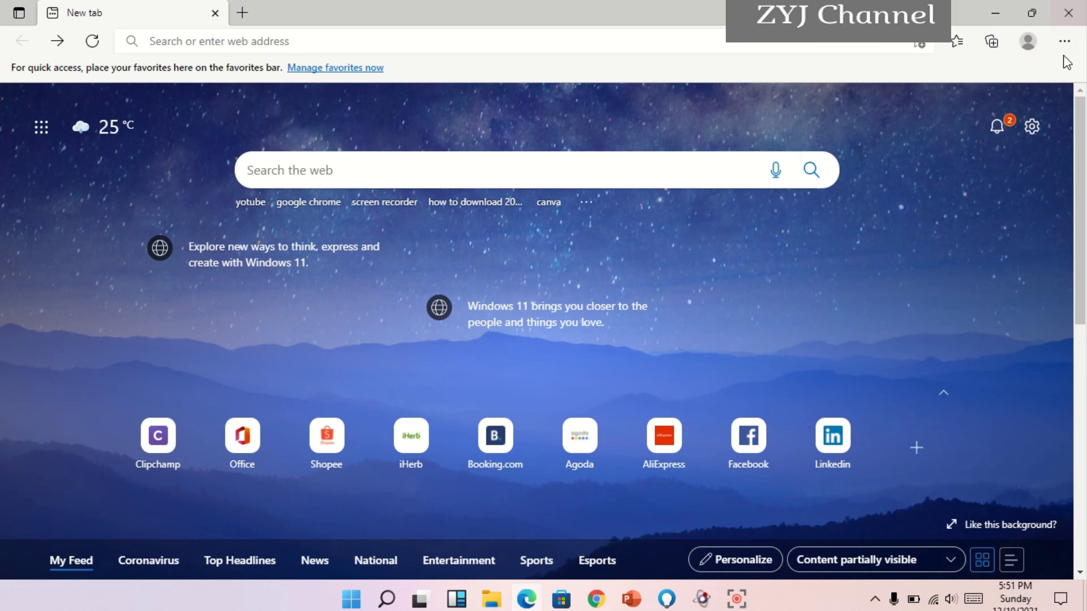
- Start a Web capture with Capture area and select the entire visible new tab page
click(1064, 44)
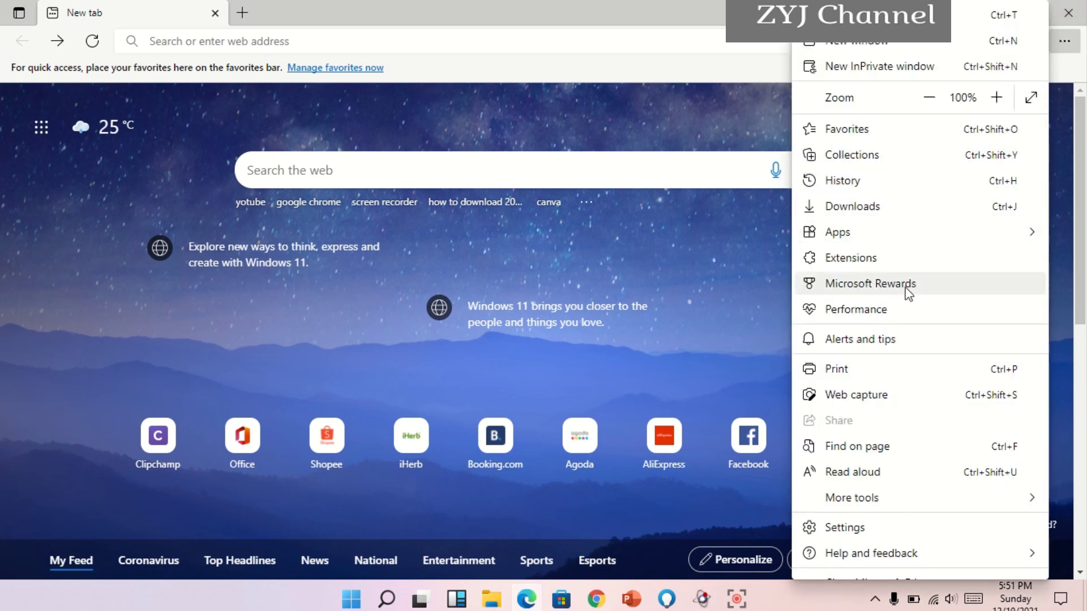
click(855, 395)
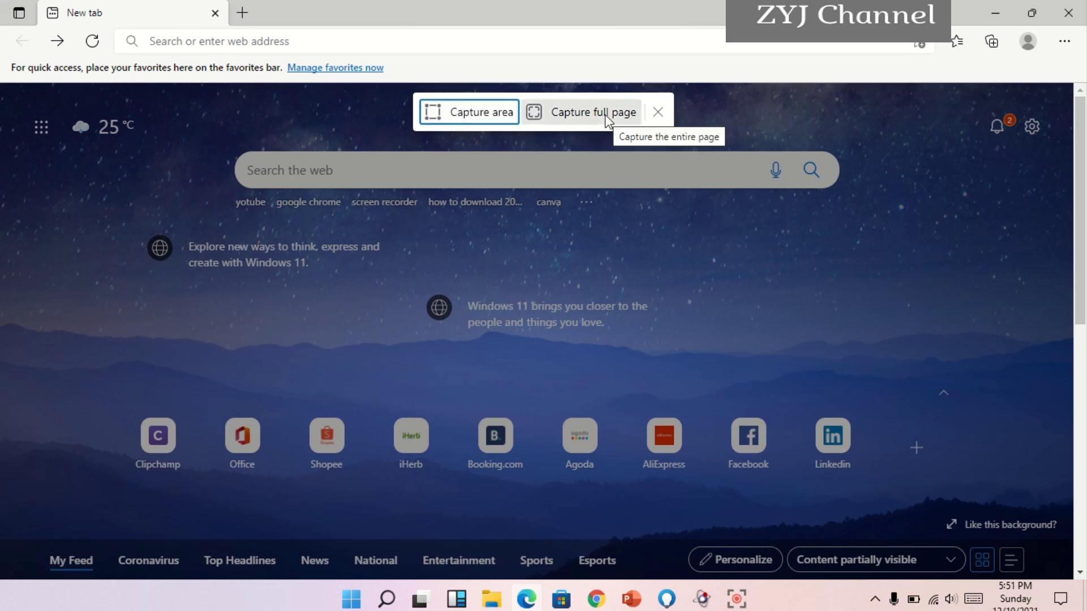
click(478, 115)
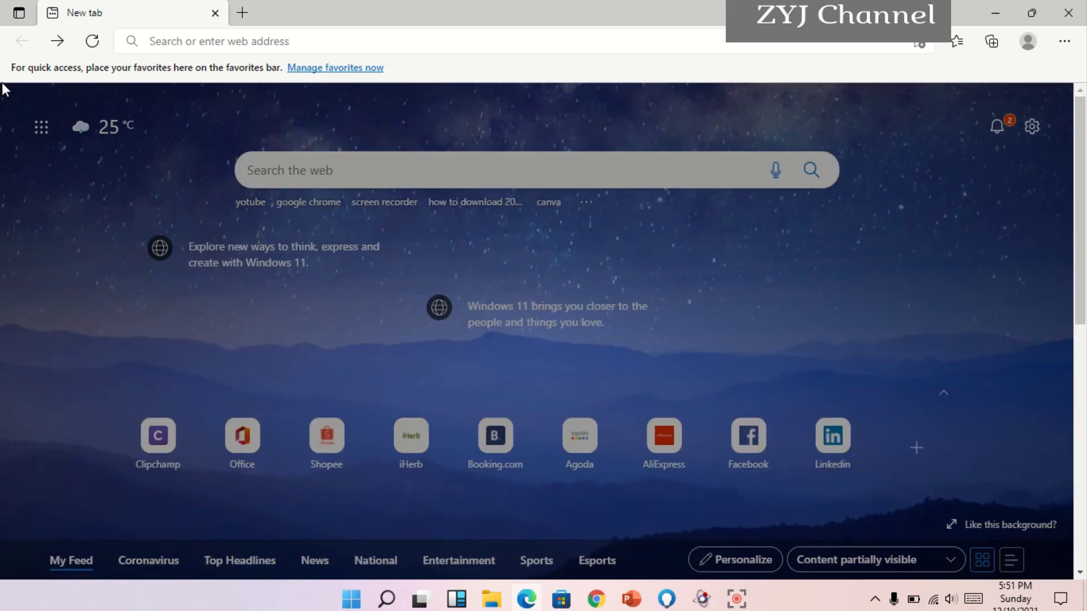
drag(2, 85, 1080, 552)
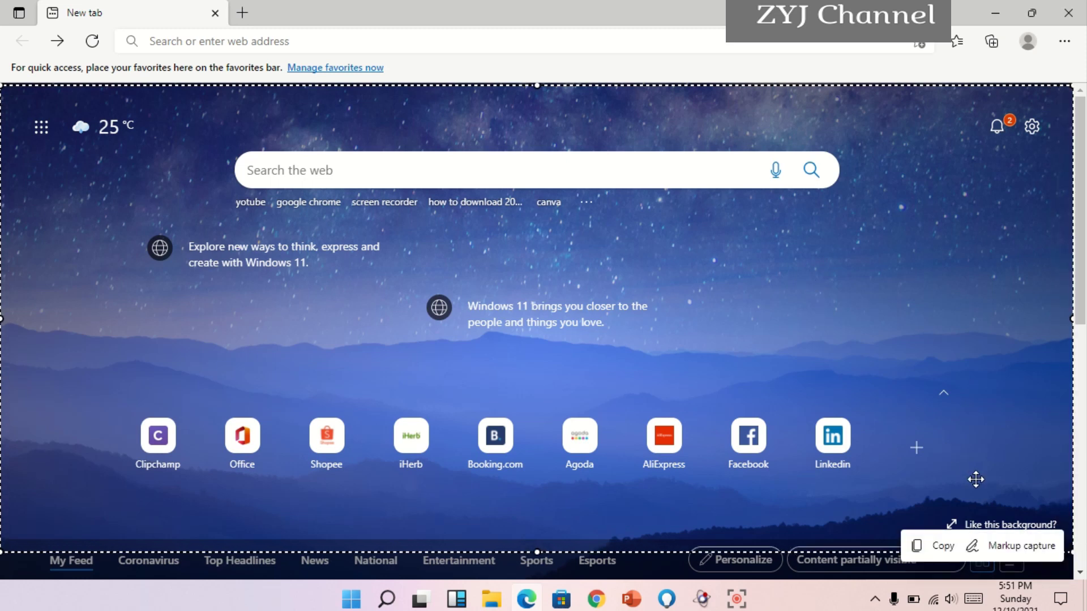
- Copy the captured area and minimize Edge to the desktop
click(943, 547)
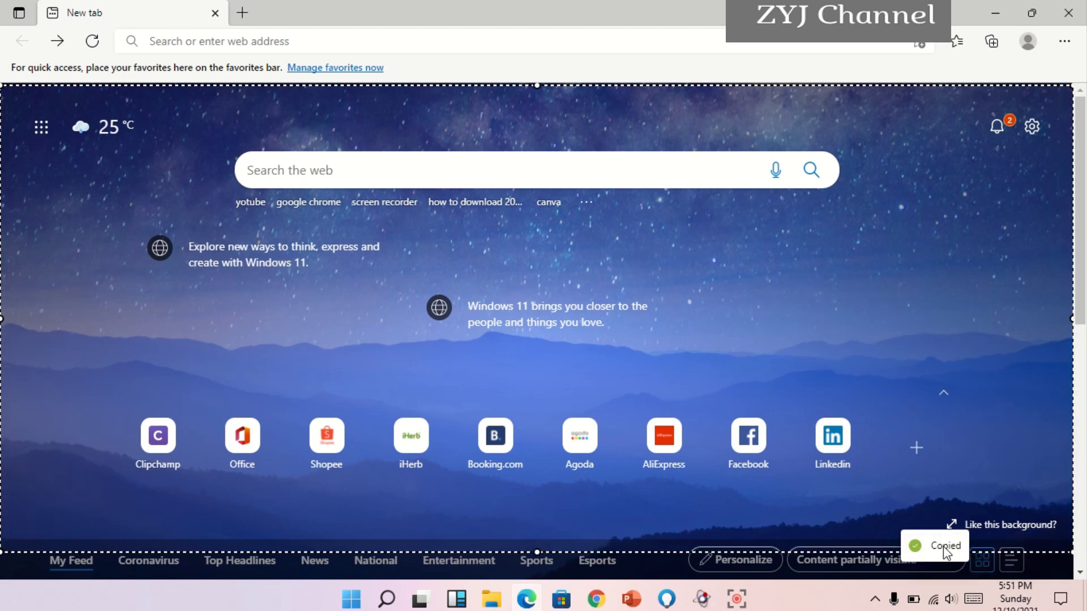
click(993, 12)
right_click(382, 183)
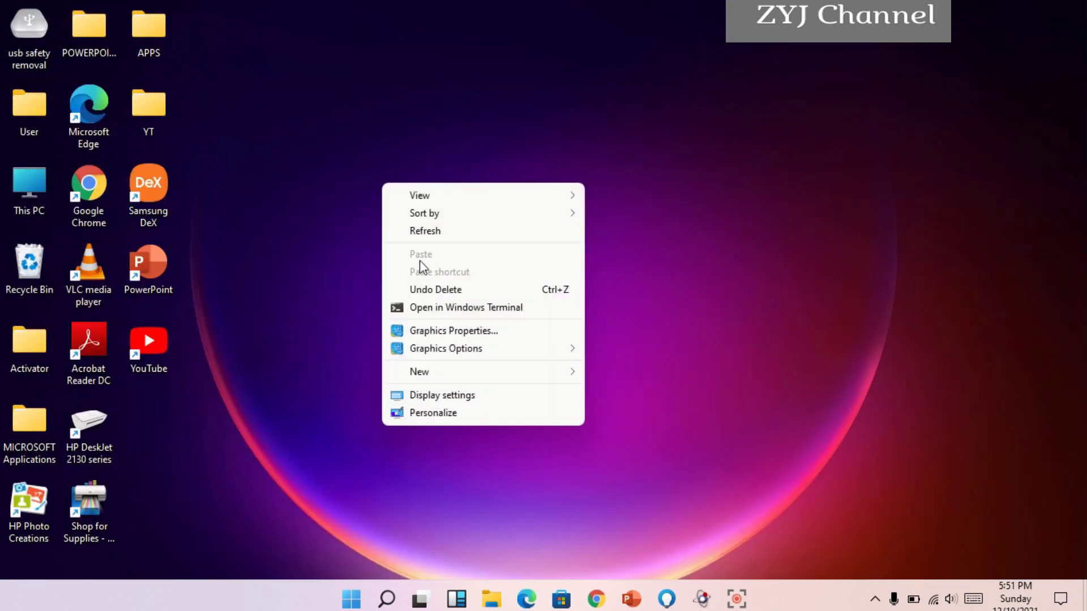
mouse_move(419, 375)
click(783, 272)
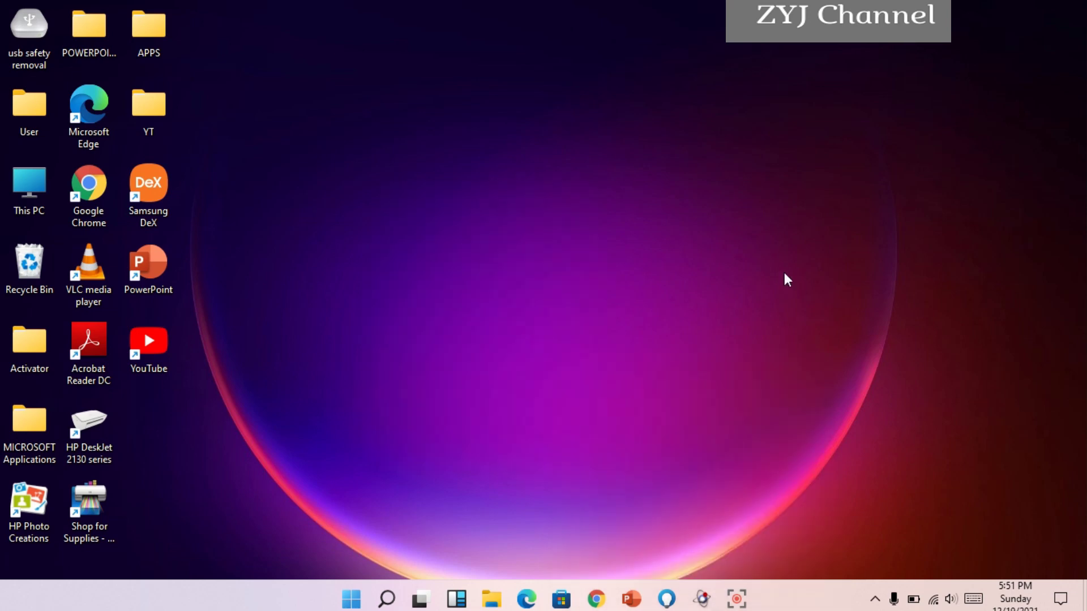
- In File Explorer, show the Desktop folder's contents and briefly view its properties
click(491, 600)
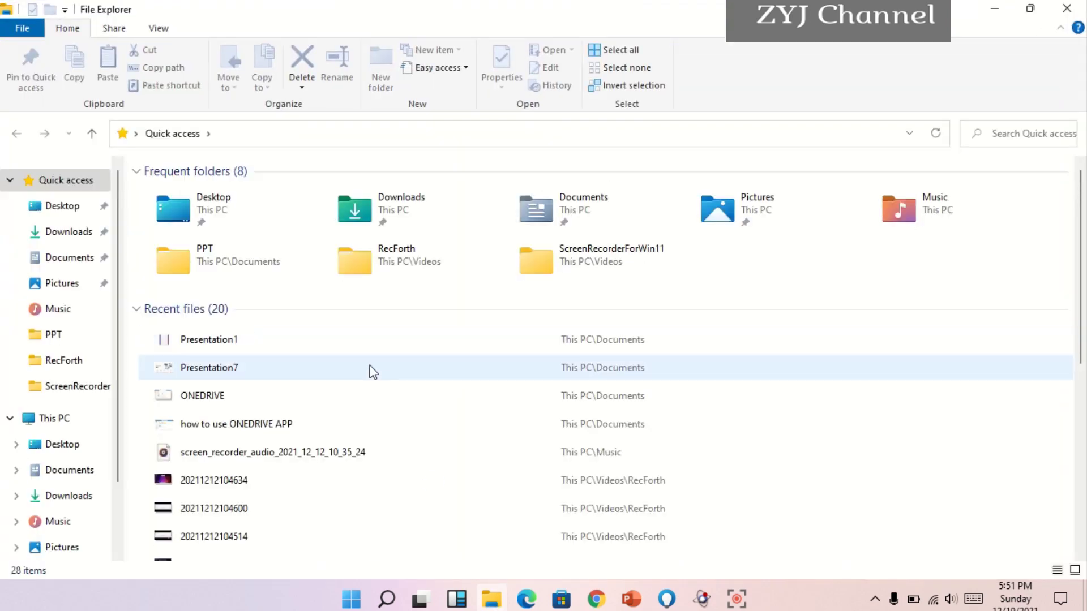
right_click(835, 378)
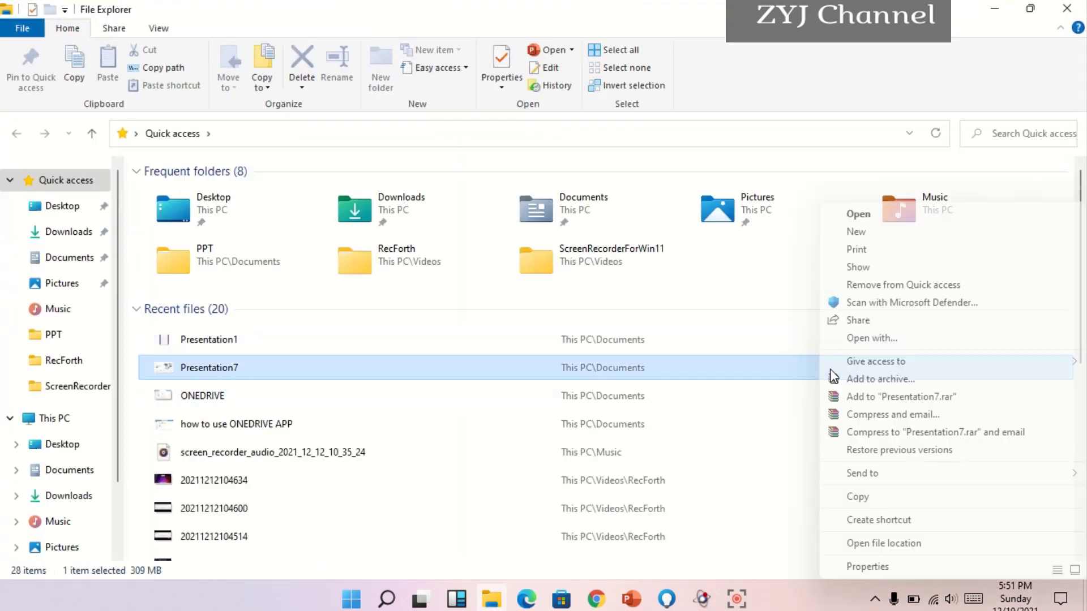
click(780, 504)
scroll(769, 501, down, 5)
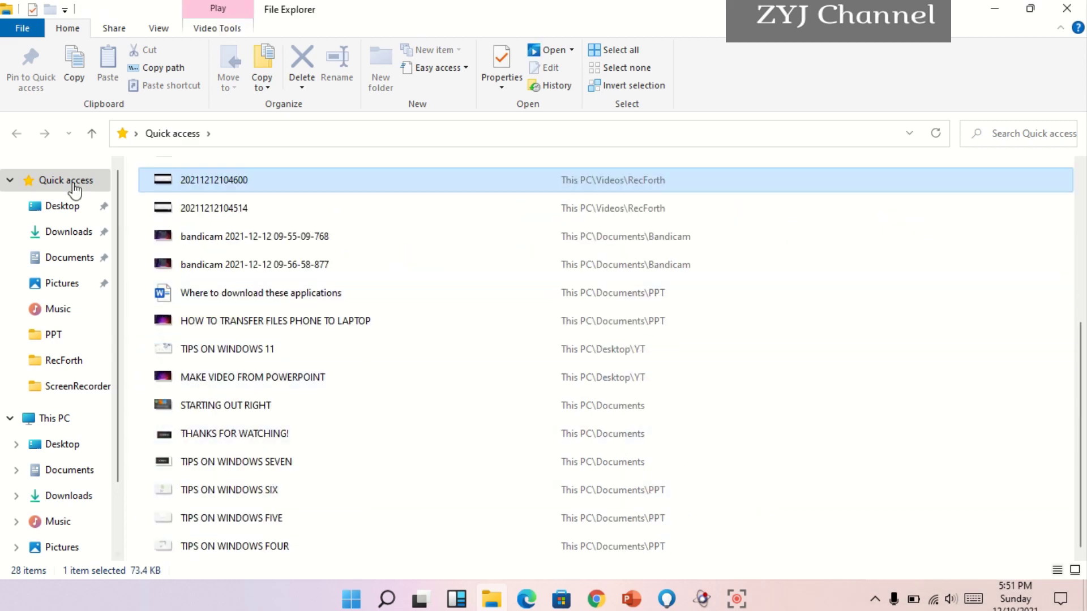
click(63, 206)
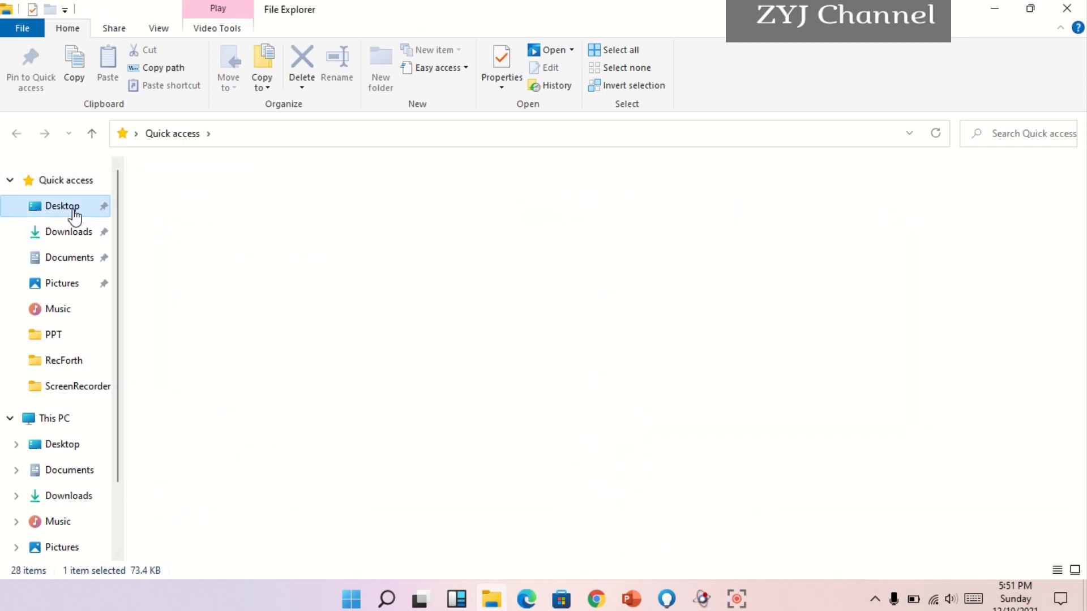
right_click(241, 481)
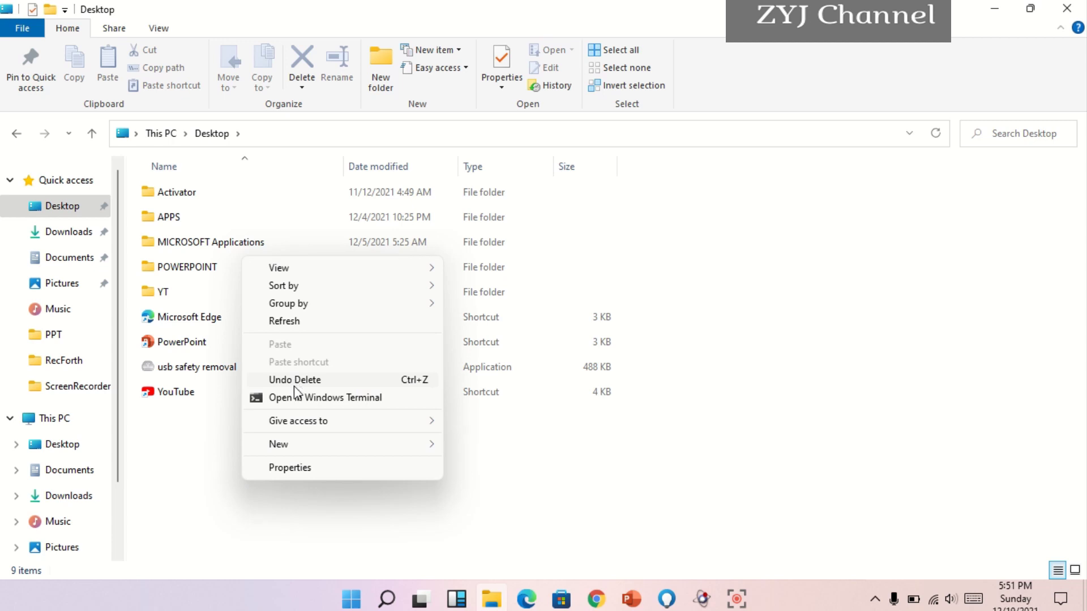
click(246, 473)
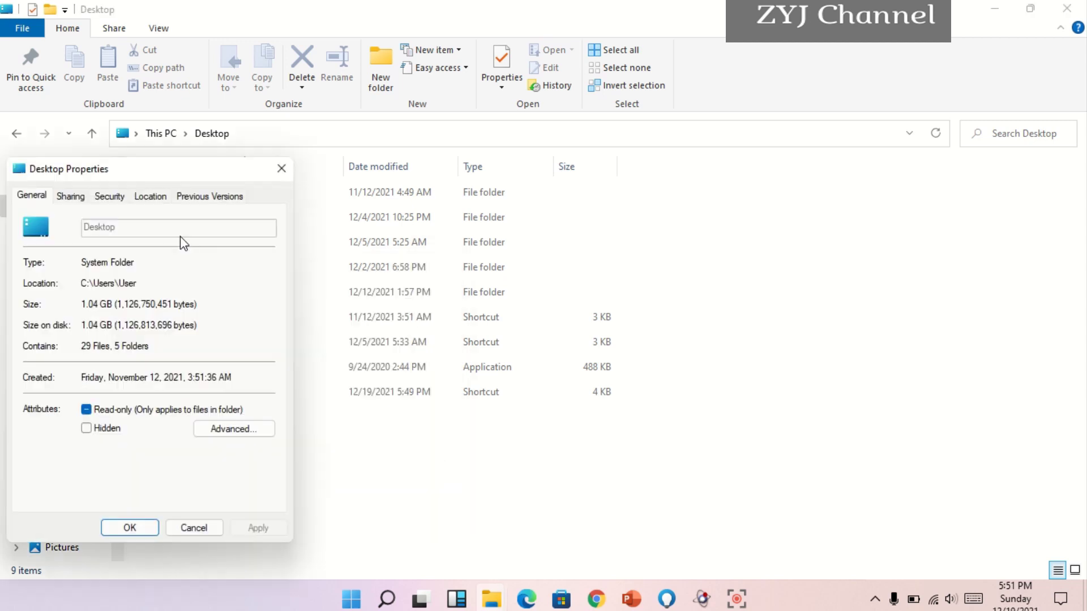
key(Escape)
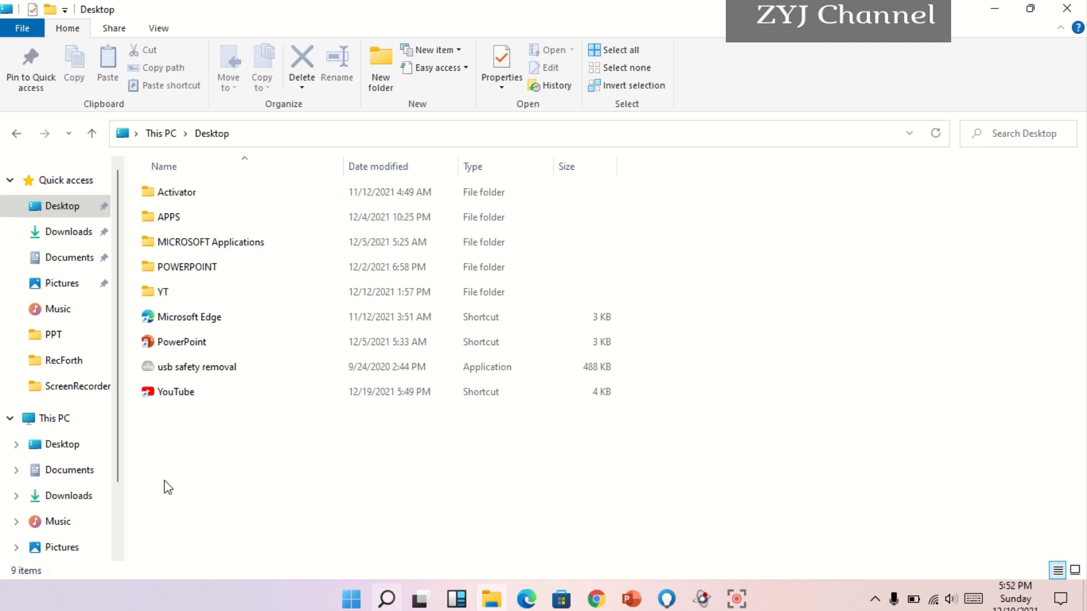
- Launch Word, create a blank document and paste the web capture as a picture
click(388, 600)
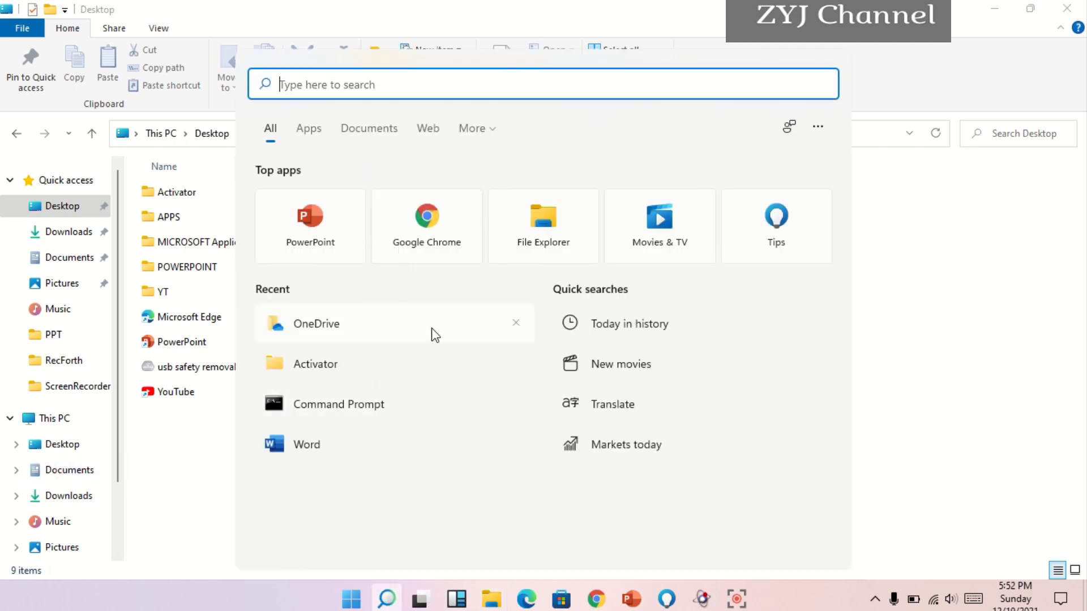
click(374, 451)
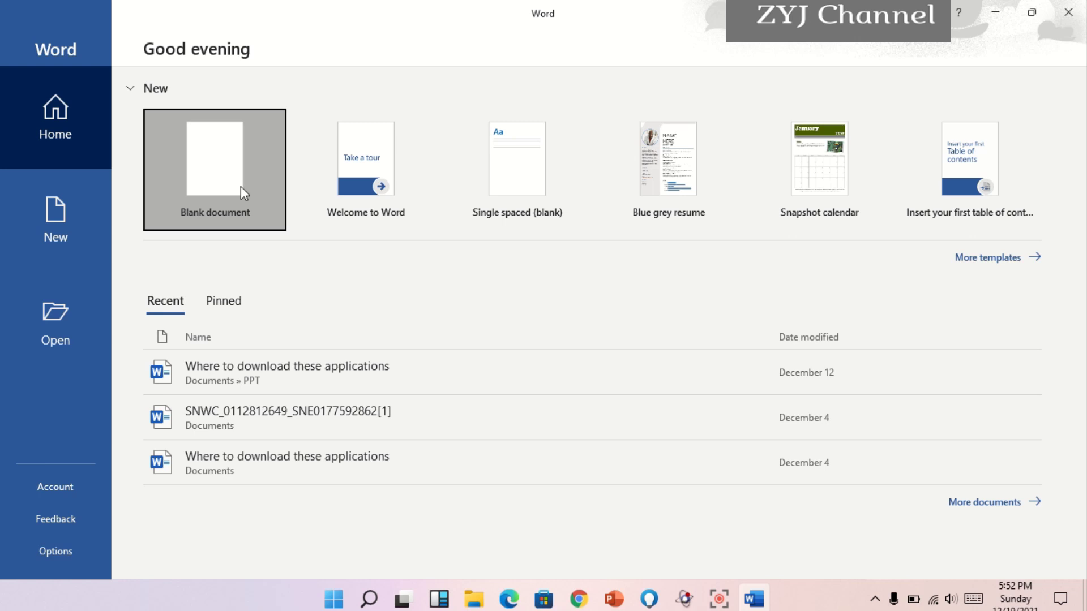
click(241, 186)
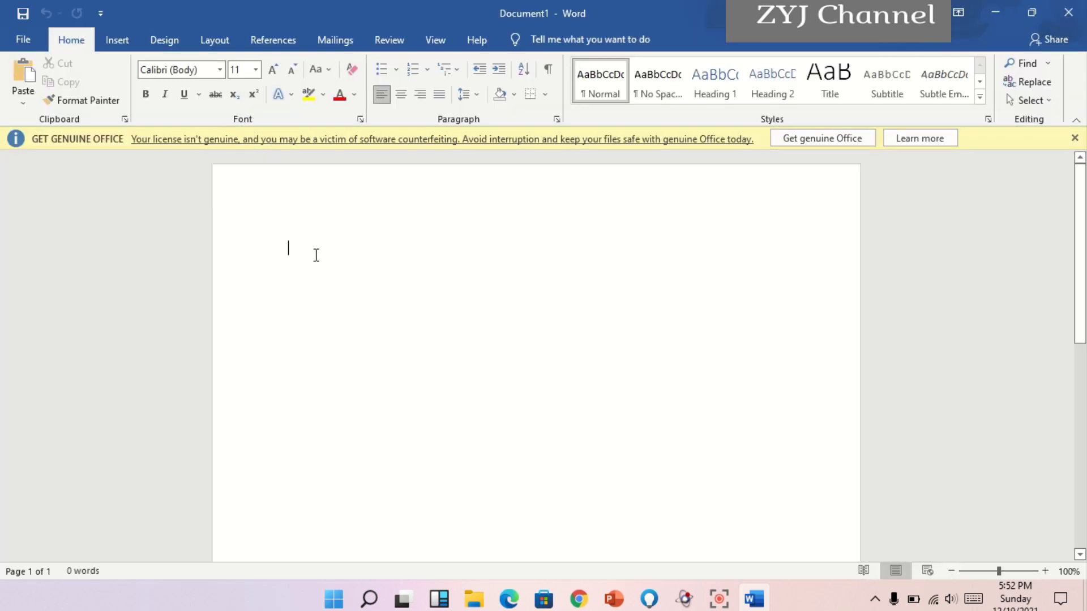
right_click(316, 255)
click(352, 331)
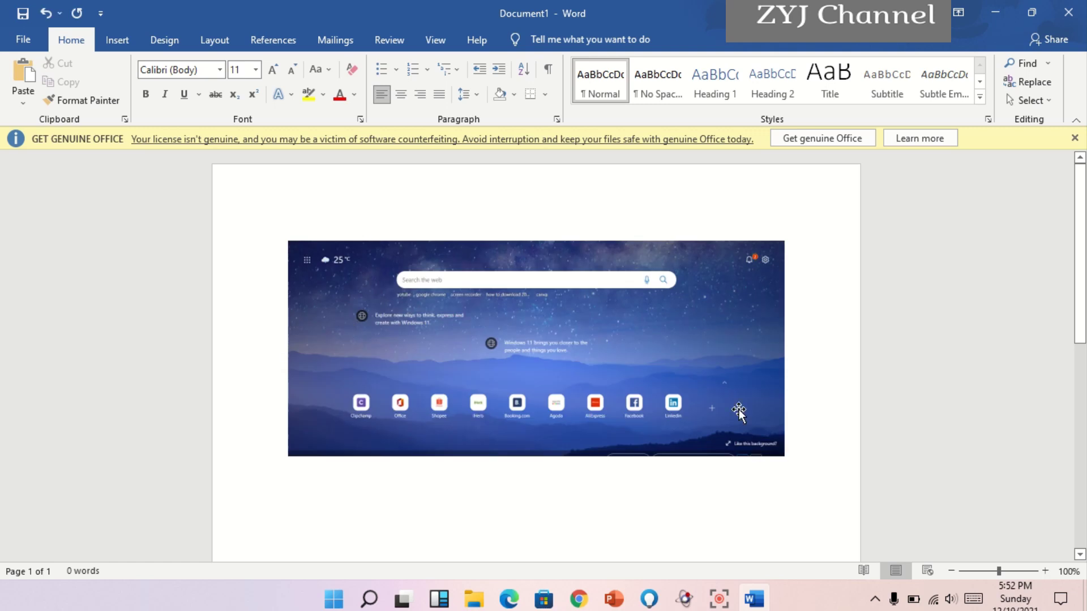
- Resize the pasted screenshot by dragging its handles so it is slightly wider
click(528, 319)
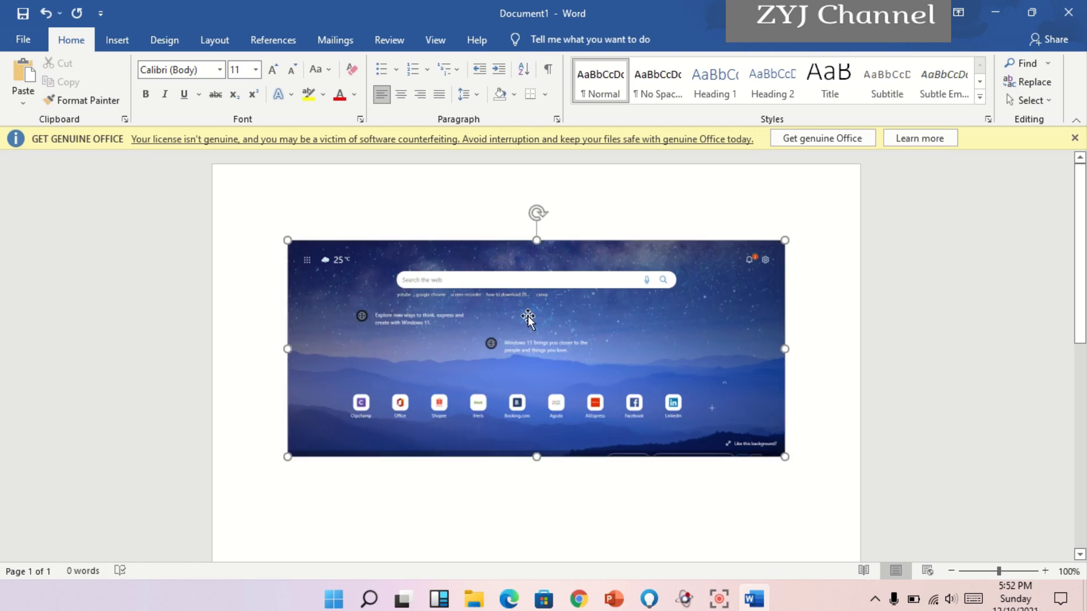
drag(785, 456, 676, 467)
mouse_move(284, 352)
mouse_down()
mouse_move(245, 349)
mouse_move(295, 355)
mouse_up()
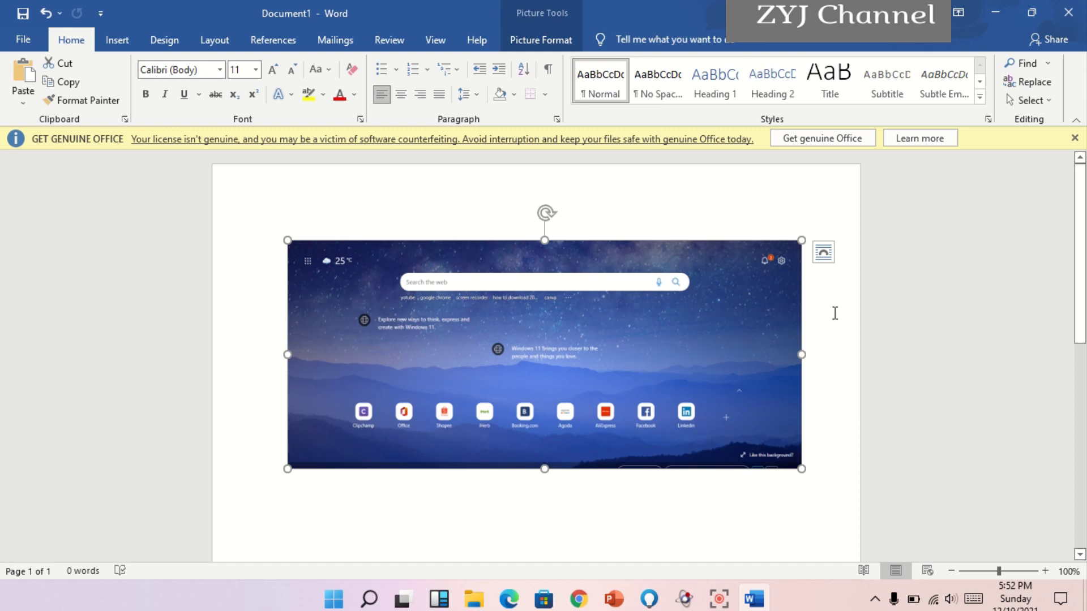
scroll(834, 311, down, 3)
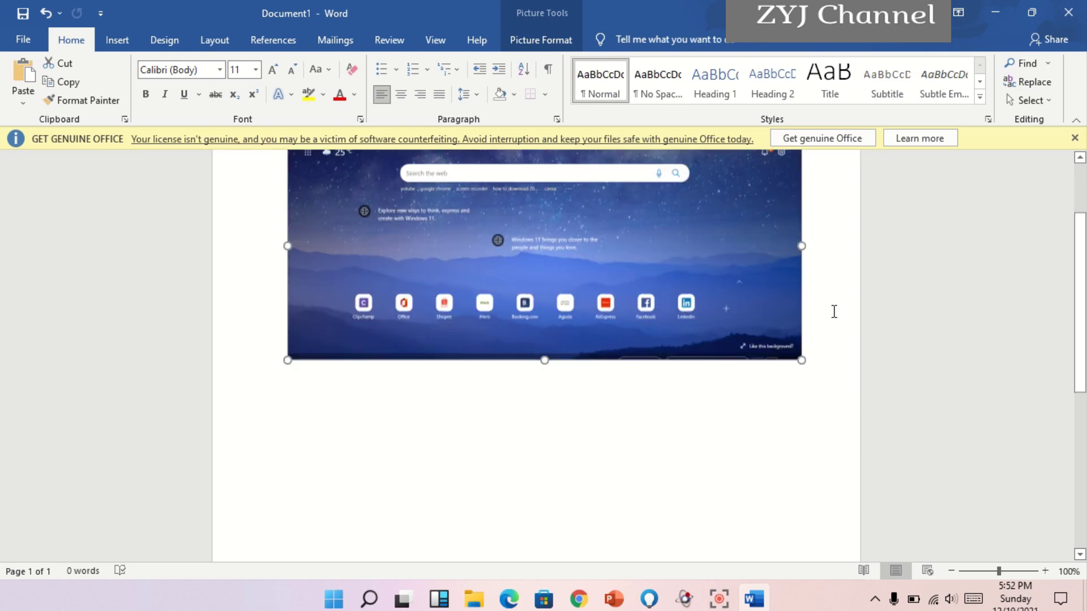
scroll(833, 311, up, 3)
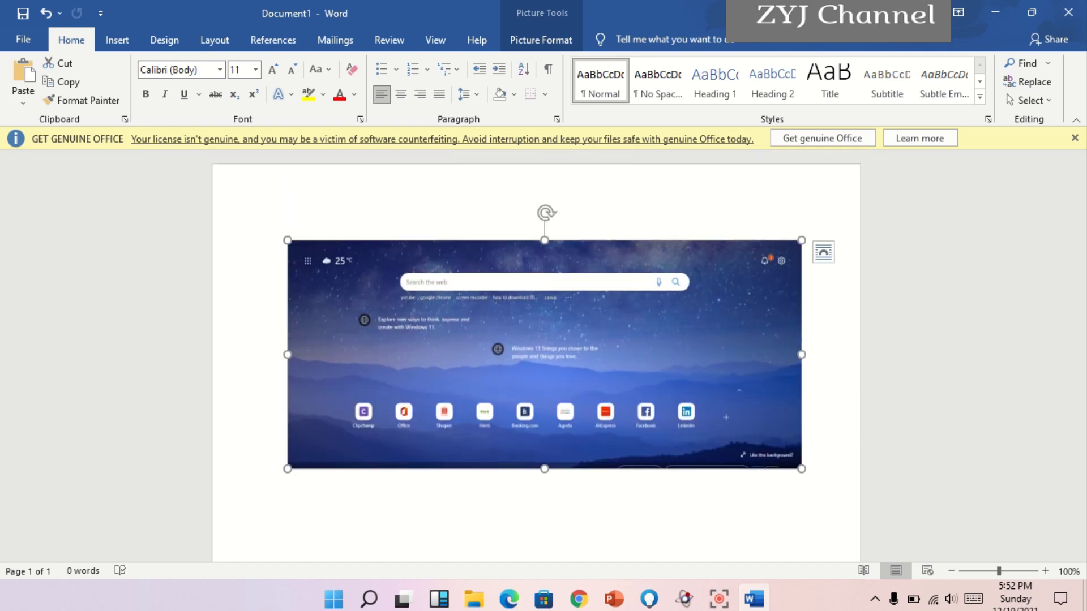